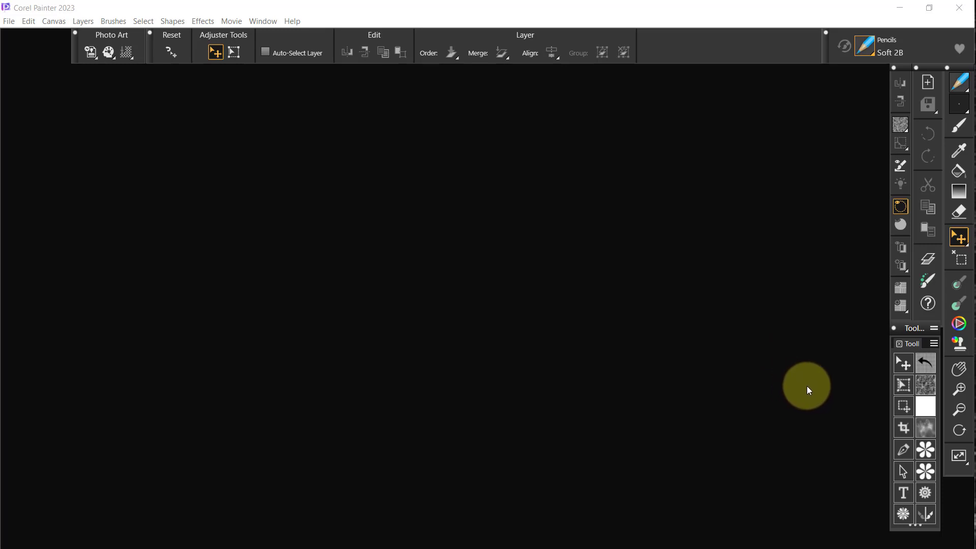
- Cancel saving a brush variant, then open the Brush Selector and make it a palette drawer
left_click(926, 450)
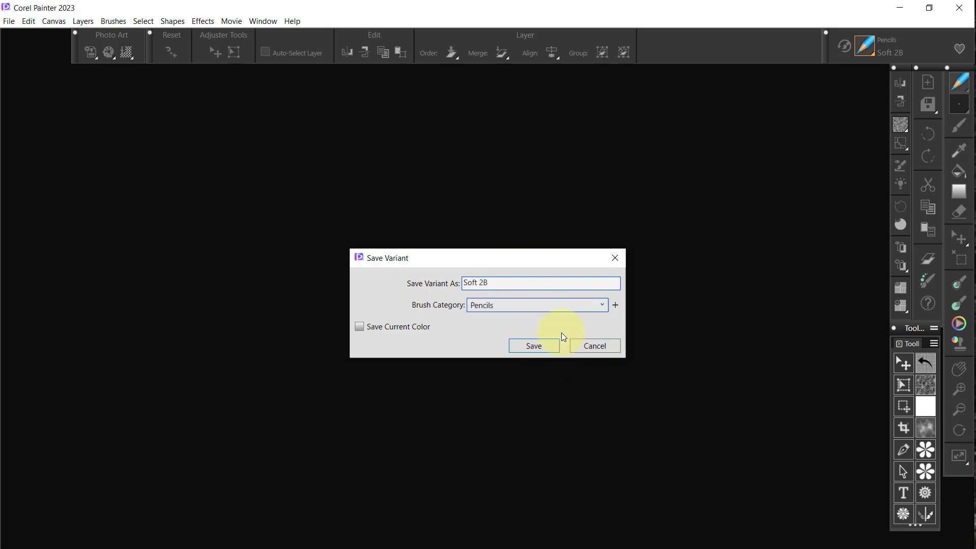
left_click(597, 344)
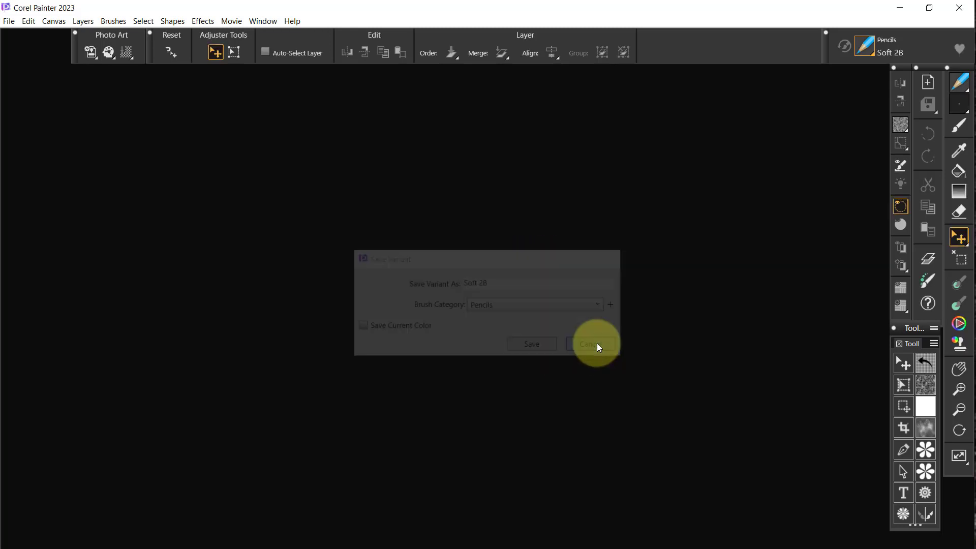
left_click(924, 468)
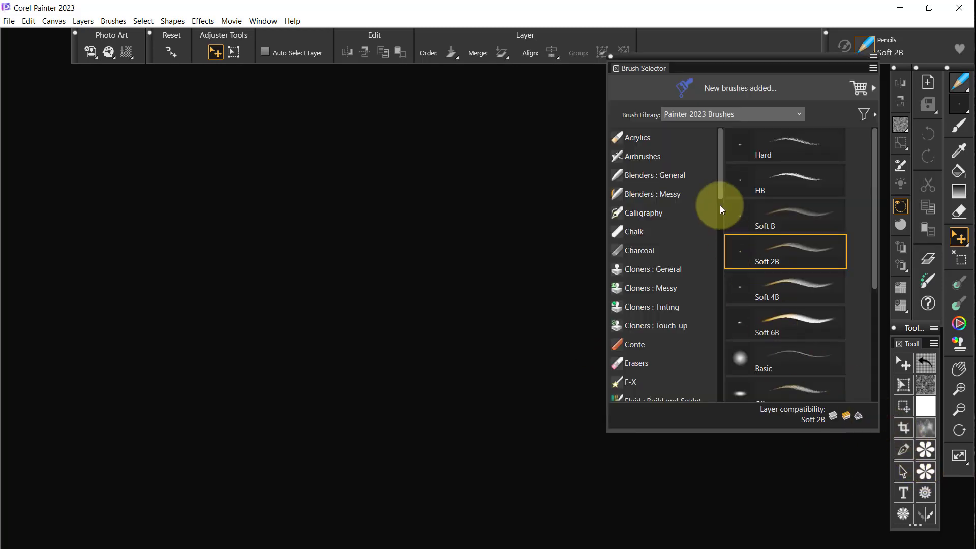
left_click_drag(725, 56, 609, 143)
left_click(758, 142)
left_click(696, 149)
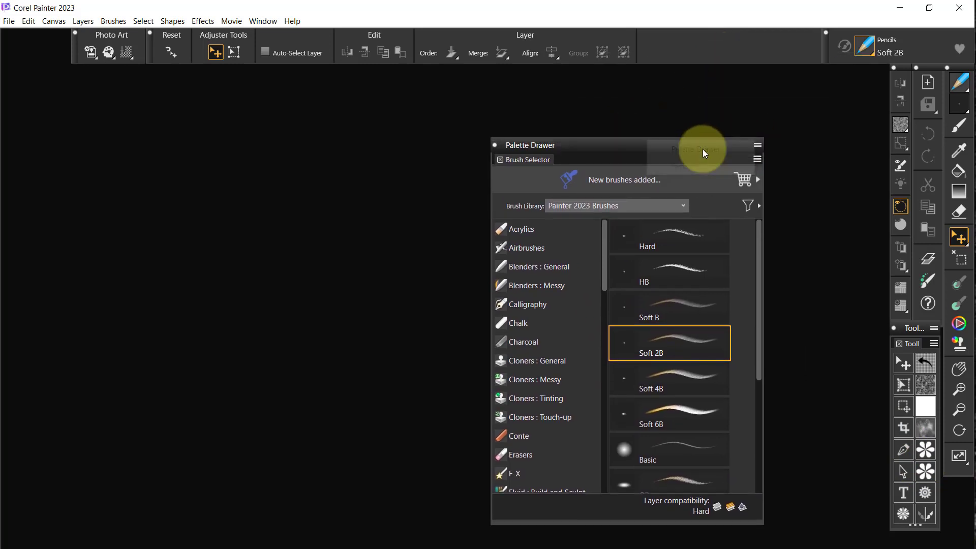
- Rename the new palette drawer to 'Brush Selector'
left_click(758, 145)
left_click(691, 172)
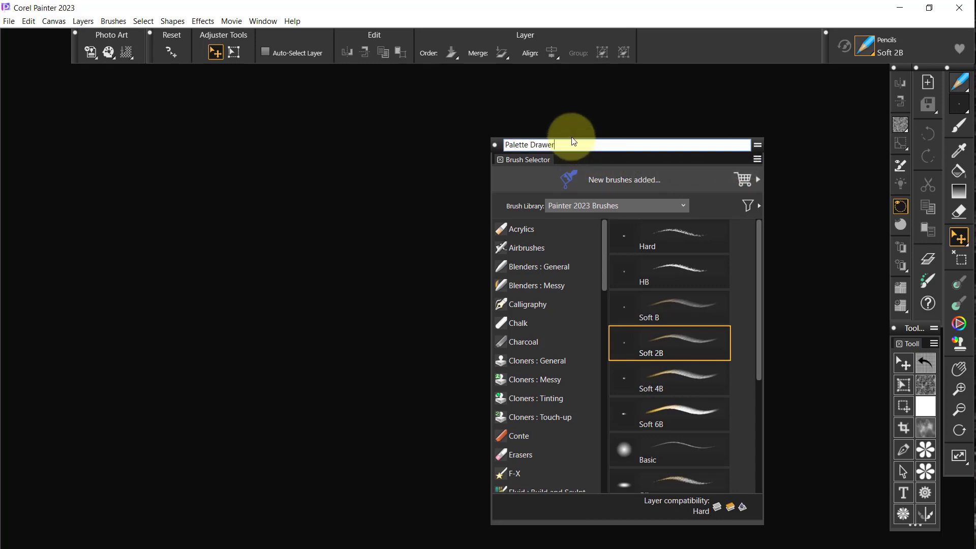
key("Return")
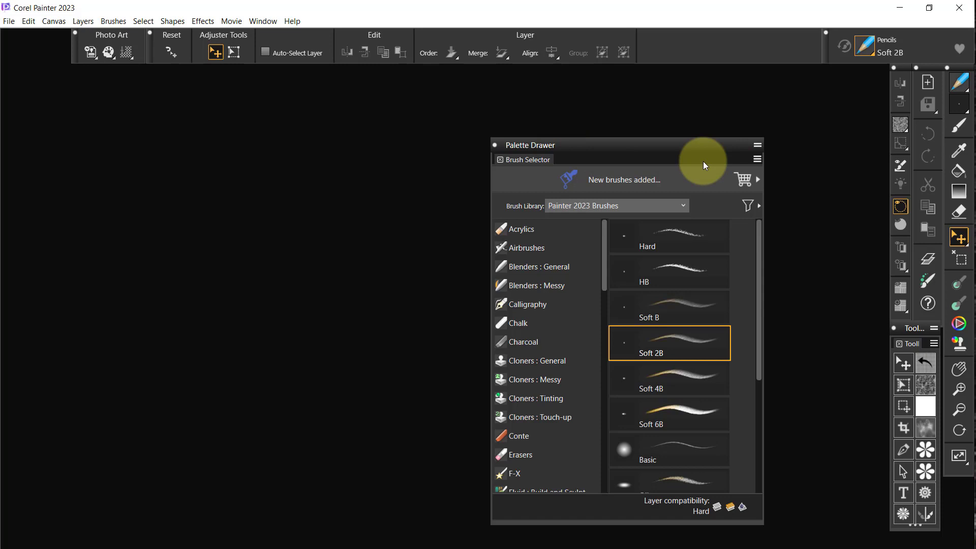
left_click(759, 145)
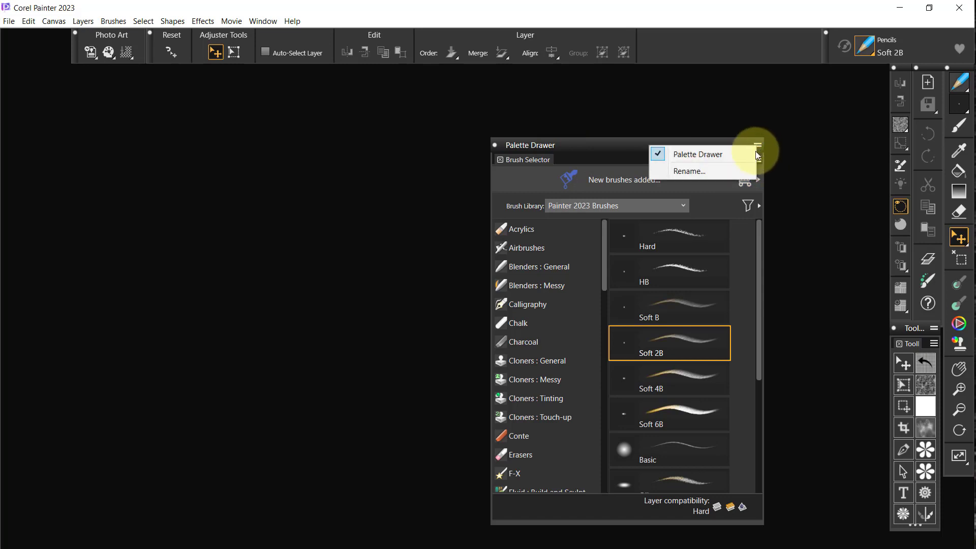
left_click(711, 174)
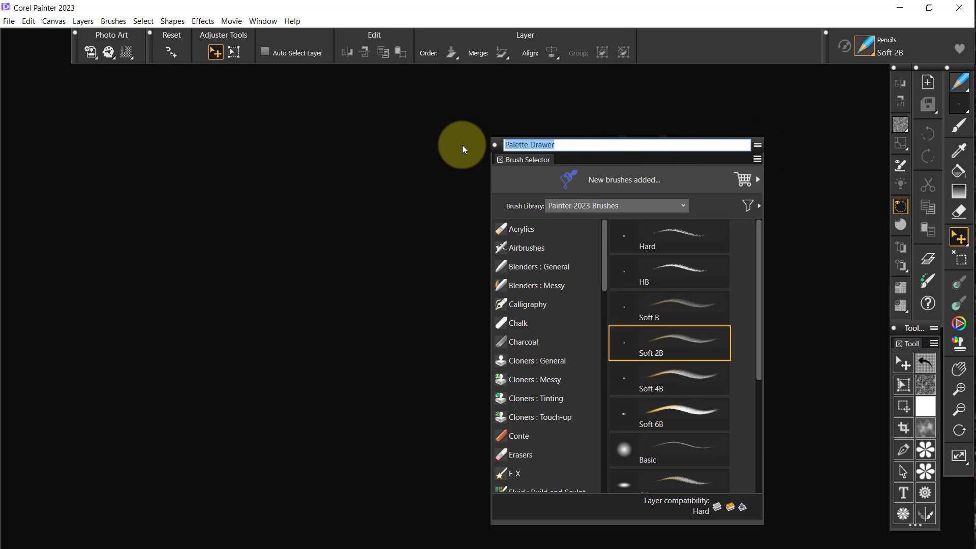
type("Brush Selectior")
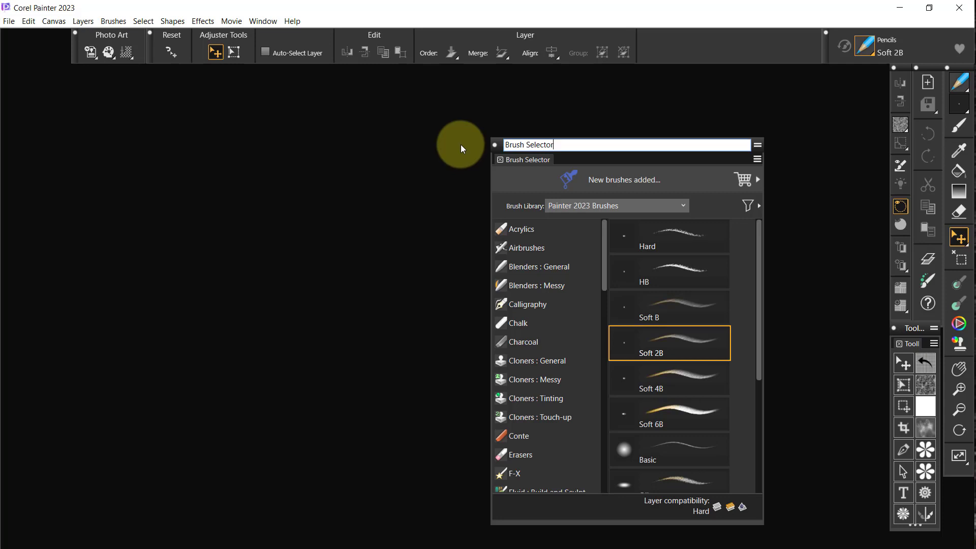
key("Return")
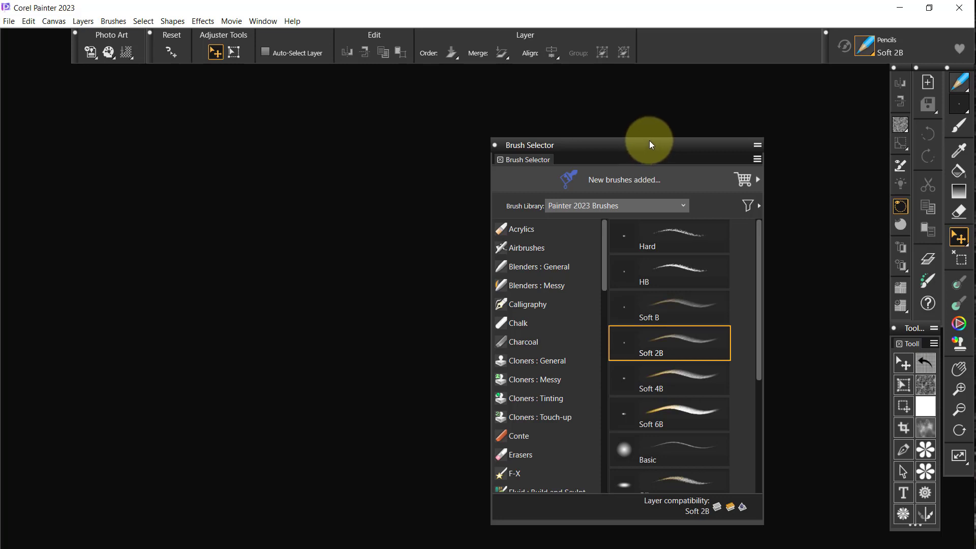
- Move the Brush Selector drawer top right, dock the brush library into it, then close it
left_click_drag(649, 140, 776, 73)
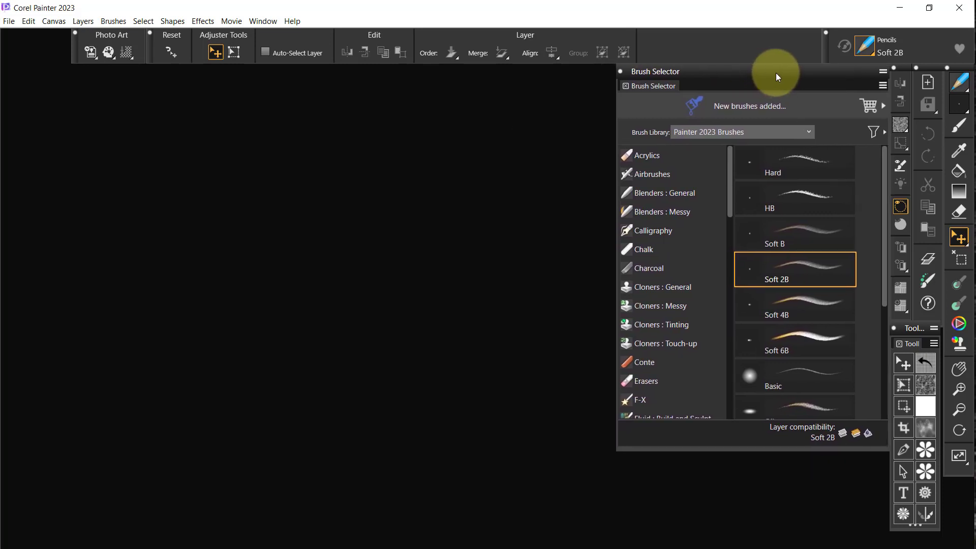
left_click(873, 53)
mouse_move(724, 68)
left_mouse_down()
mouse_move(686, 68)
mouse_move(635, 121)
mouse_move(596, 112)
mouse_move(613, 111)
mouse_move(112, 78)
left_mouse_up()
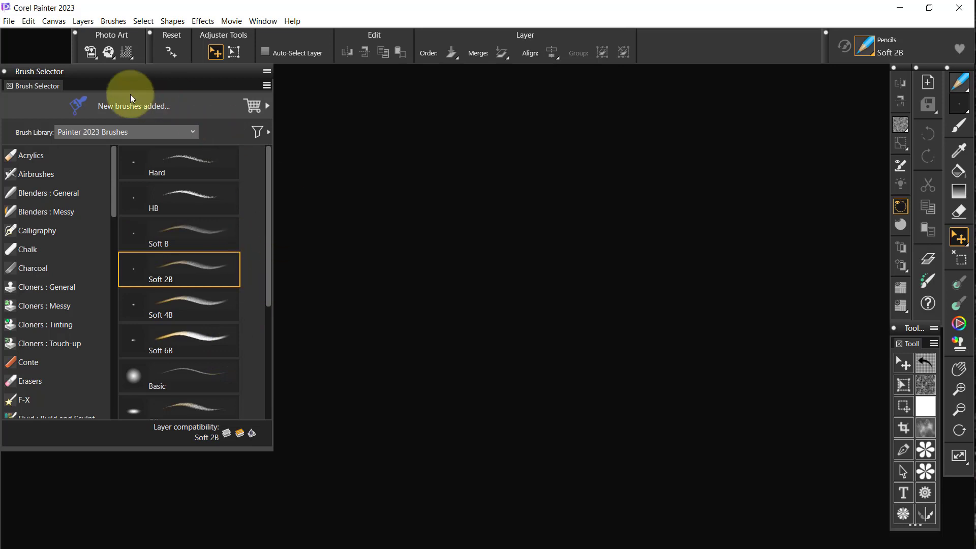
left_click(3, 74)
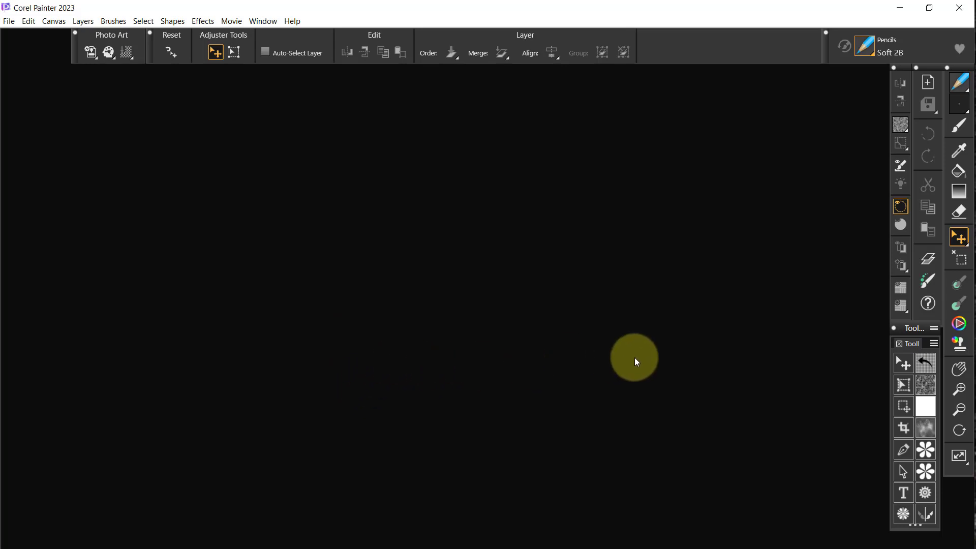
- Pull General, Brush Calibration and Stroke/Dab Preview out of General Brush Controls into one panel
left_click(923, 492)
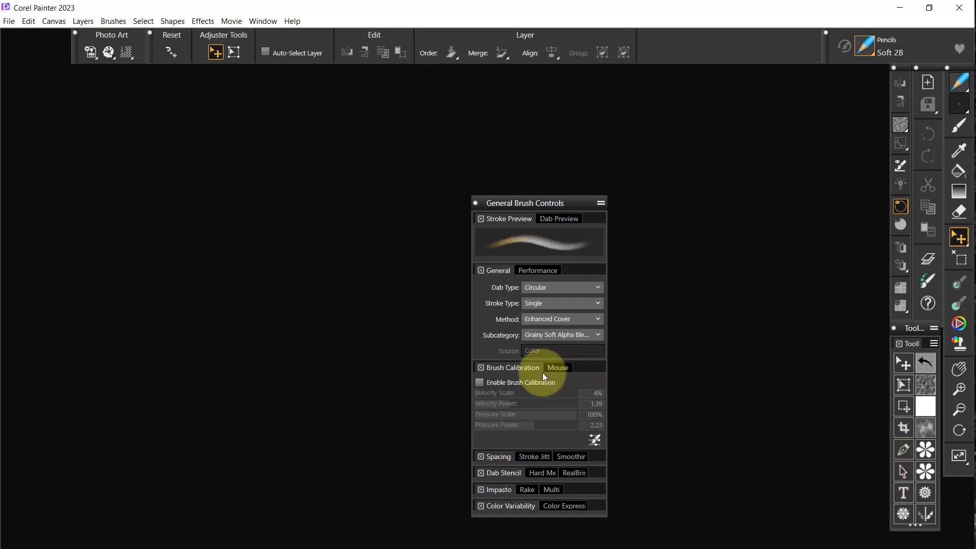
mouse_move(525, 367)
left_mouse_down()
mouse_move(654, 349)
mouse_move(692, 263)
mouse_move(697, 273)
left_mouse_up()
left_click_drag(574, 202, 357, 157)
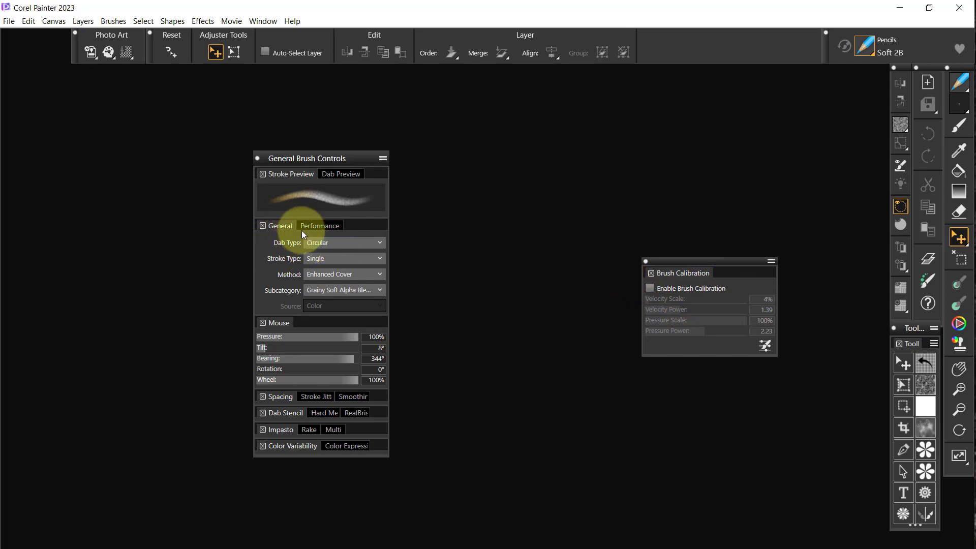
mouse_move(353, 227)
left_mouse_down()
mouse_move(457, 234)
mouse_move(551, 196)
mouse_move(565, 199)
left_mouse_up()
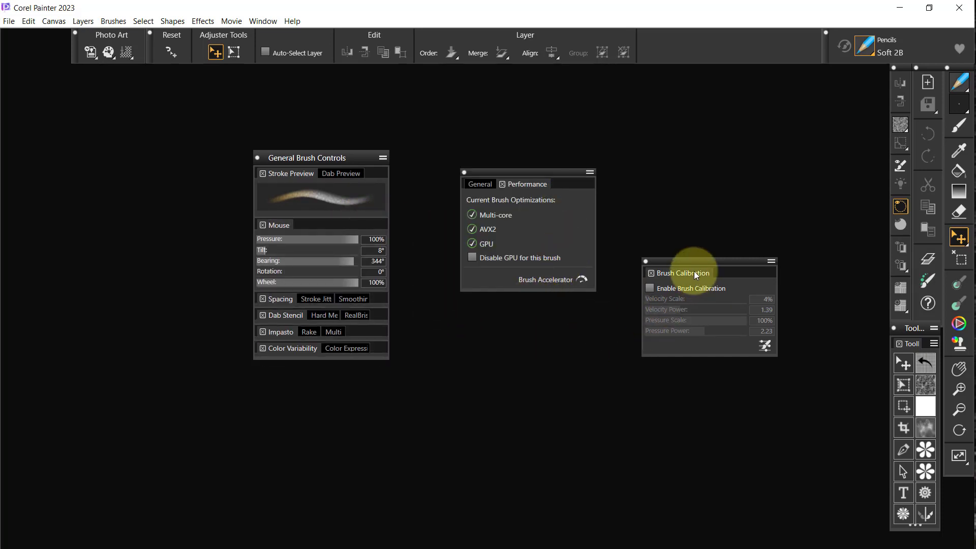
mouse_move(695, 275)
left_mouse_down()
mouse_move(576, 227)
mouse_move(548, 185)
left_mouse_up()
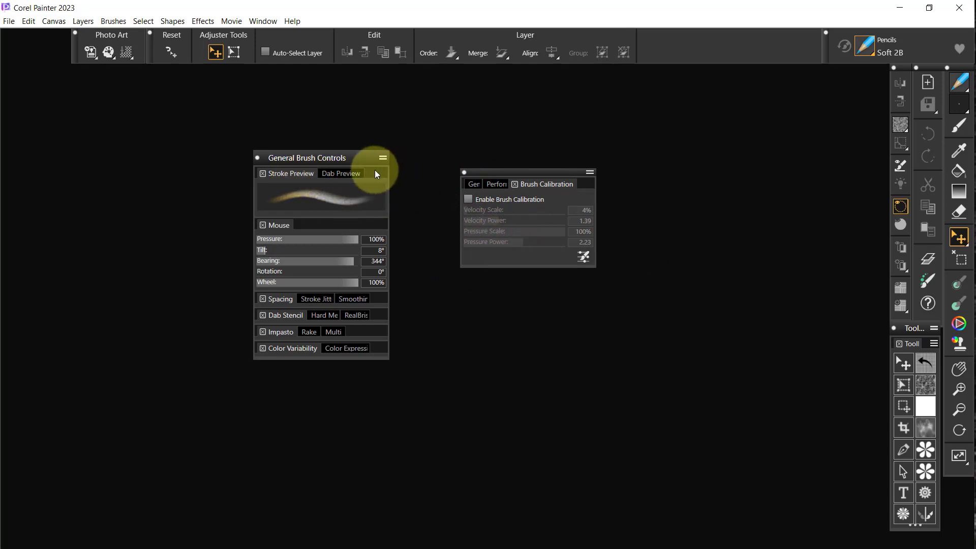
mouse_move(374, 172)
left_mouse_down()
mouse_move(403, 172)
mouse_move(468, 270)
mouse_move(535, 216)
mouse_move(544, 186)
mouse_move(566, 212)
left_mouse_up()
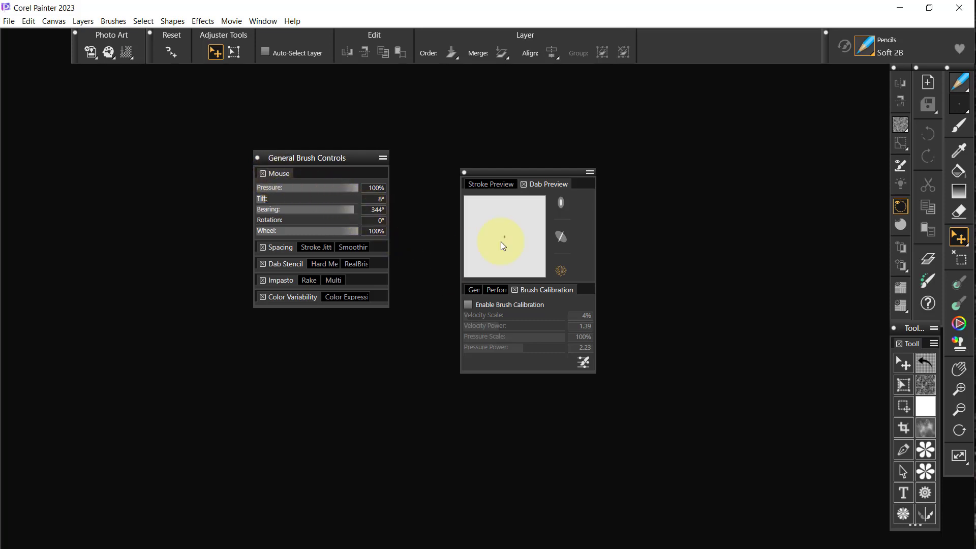
- Make the combined panel a palette drawer named 'General/Perform/Calibrate' and move it top right
left_click(590, 173)
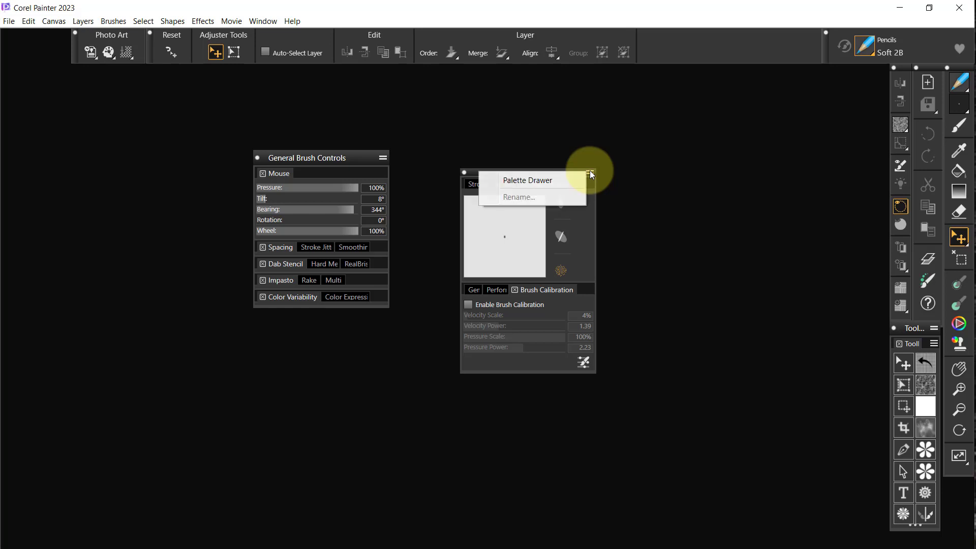
left_click(526, 178)
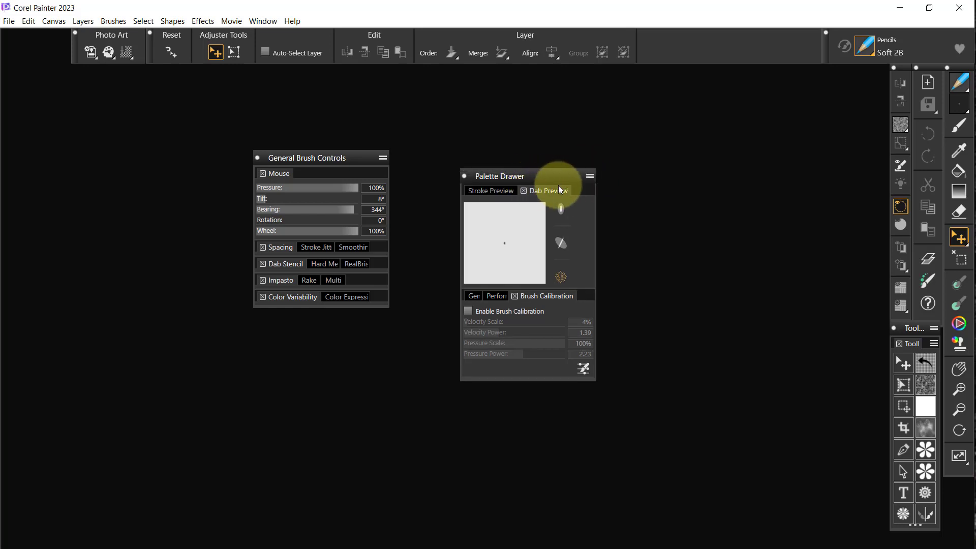
left_click(590, 176)
left_click(527, 203)
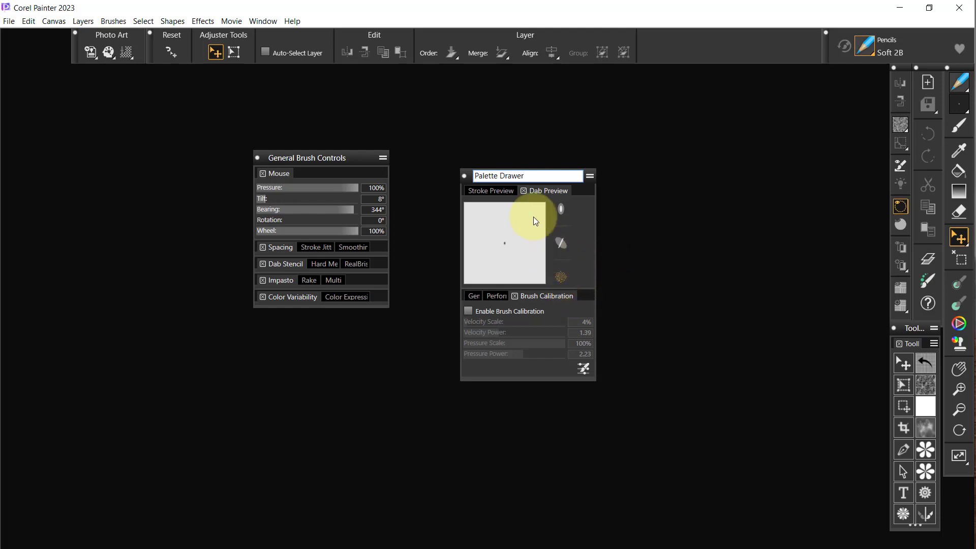
left_click_drag(536, 178, 464, 176)
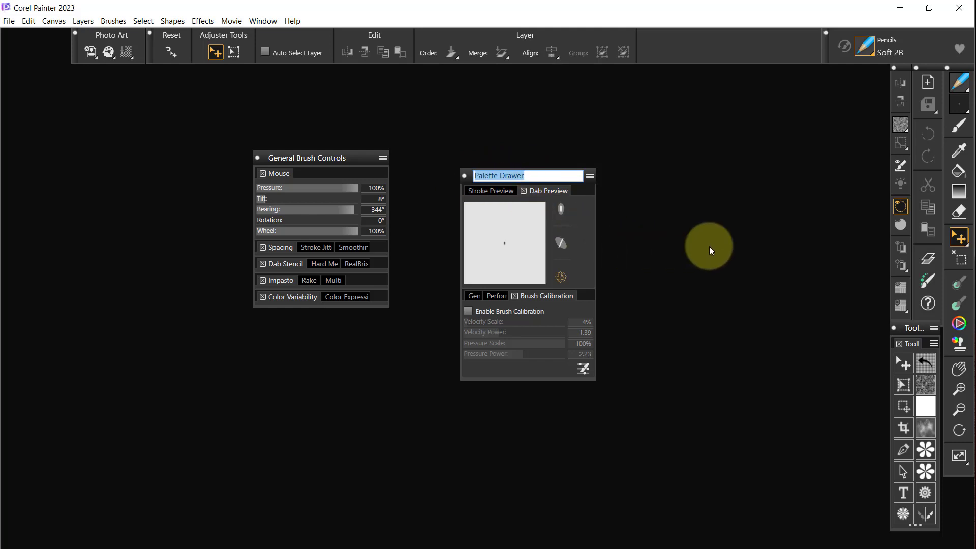
type("Gener")
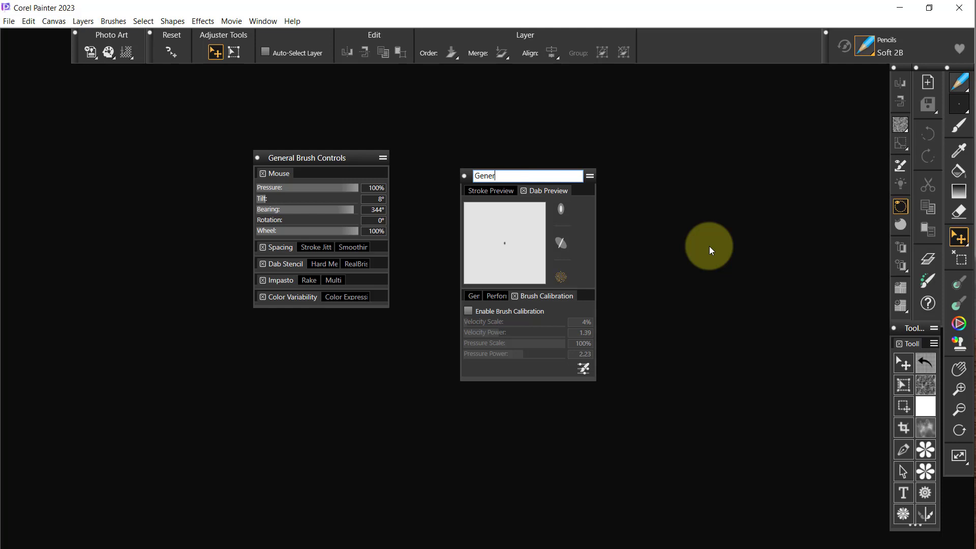
type("al/Perform/Cal")
type("ibrate")
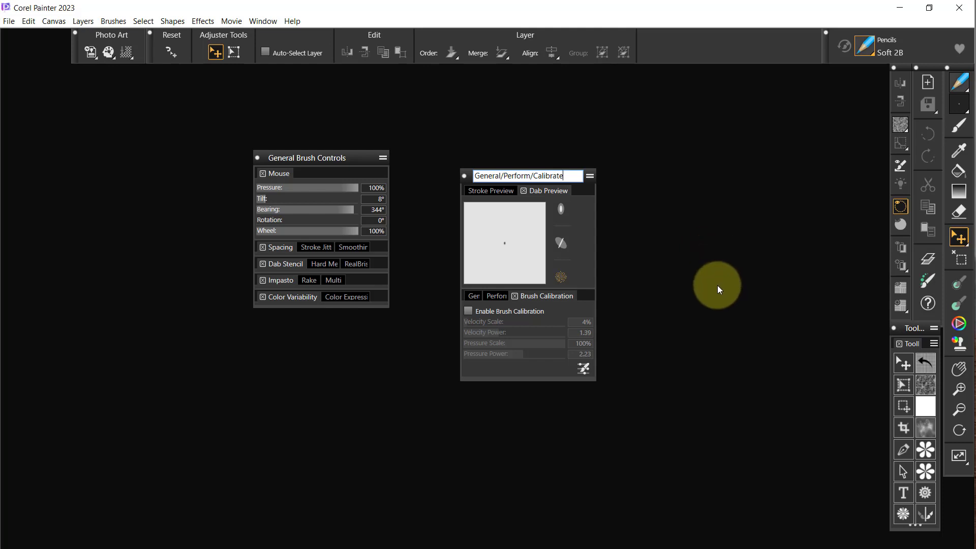
key("Return")
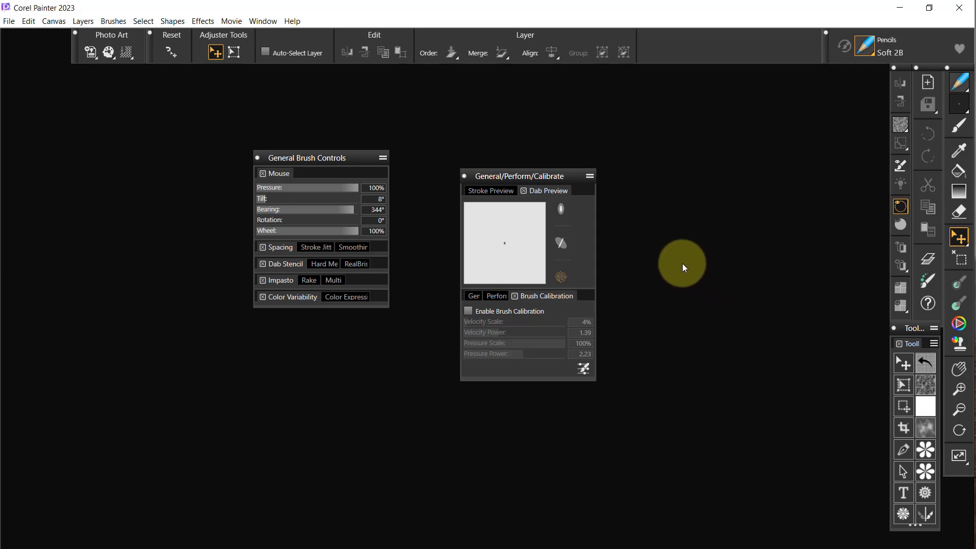
left_click_drag(573, 178, 867, 77)
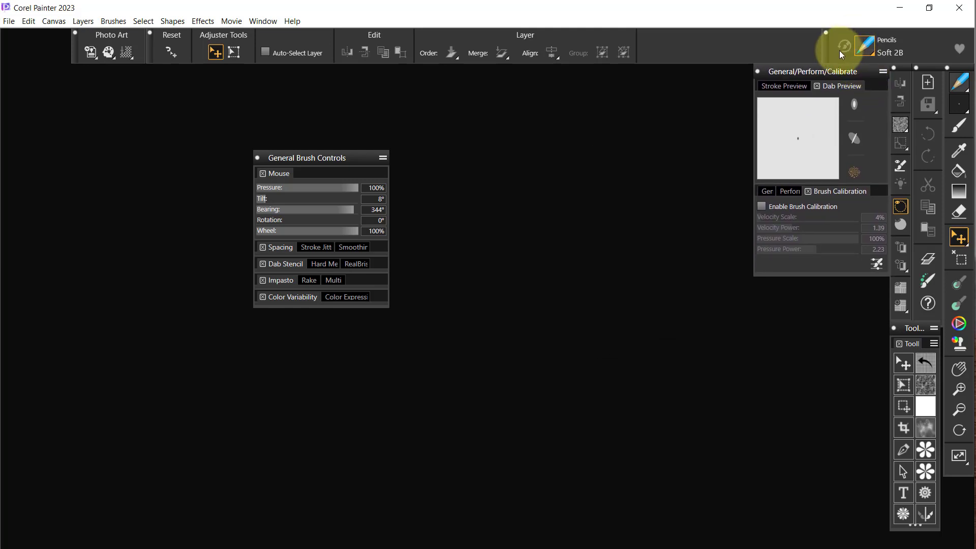
- Switch to the Calligraphy Grainy Edge brush and close the General/Perform/Calibrate drawer
left_click(960, 81)
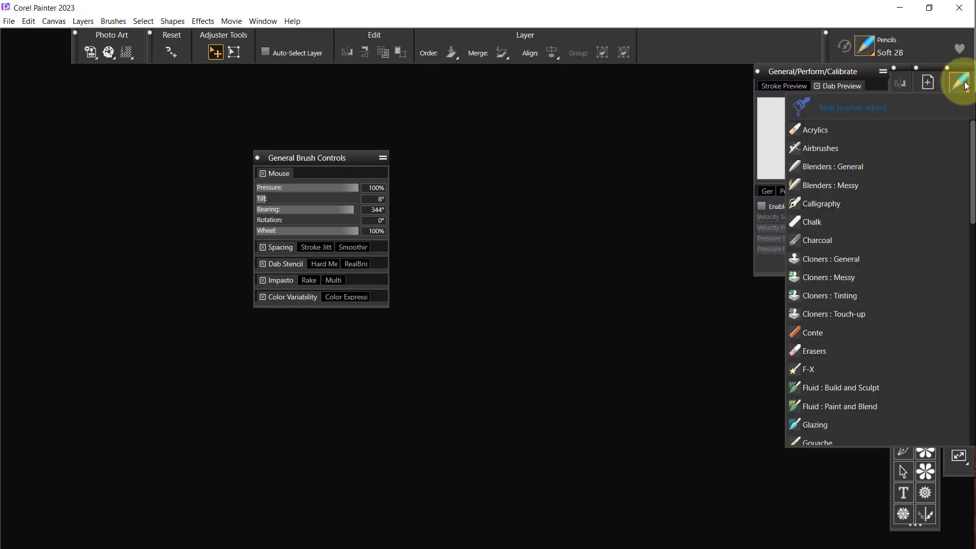
left_click(824, 203)
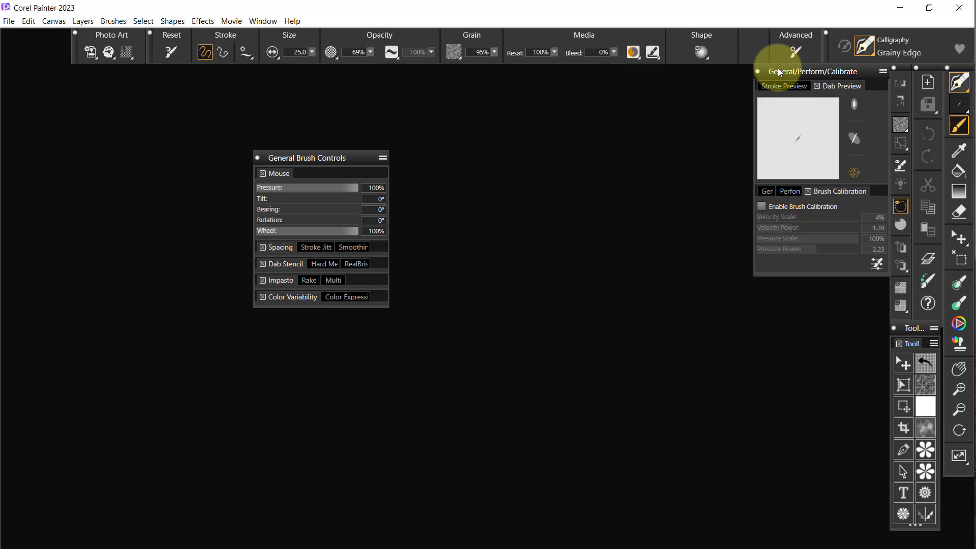
left_click(757, 72)
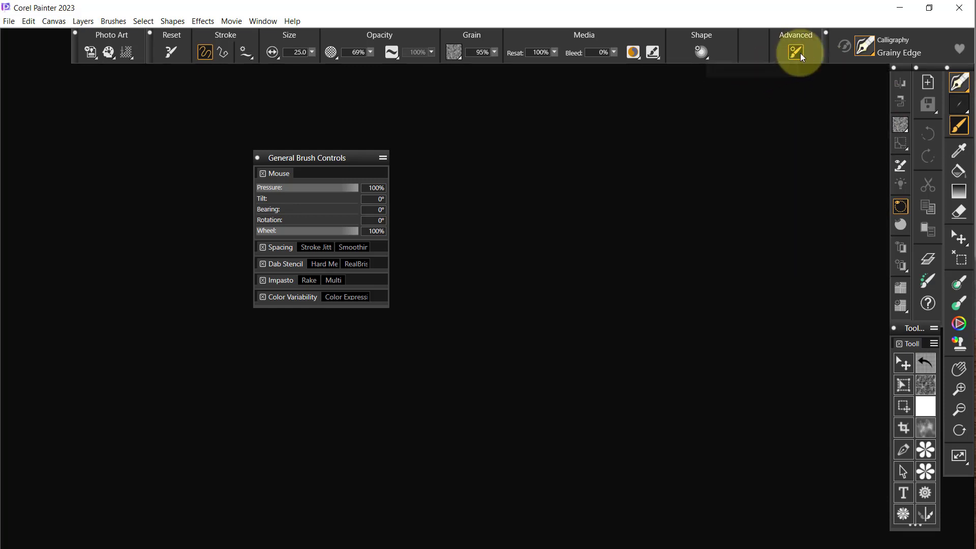
- Bring the Advanced Brush Controls onto the canvas and wrap them in a palette drawer
left_click(796, 52)
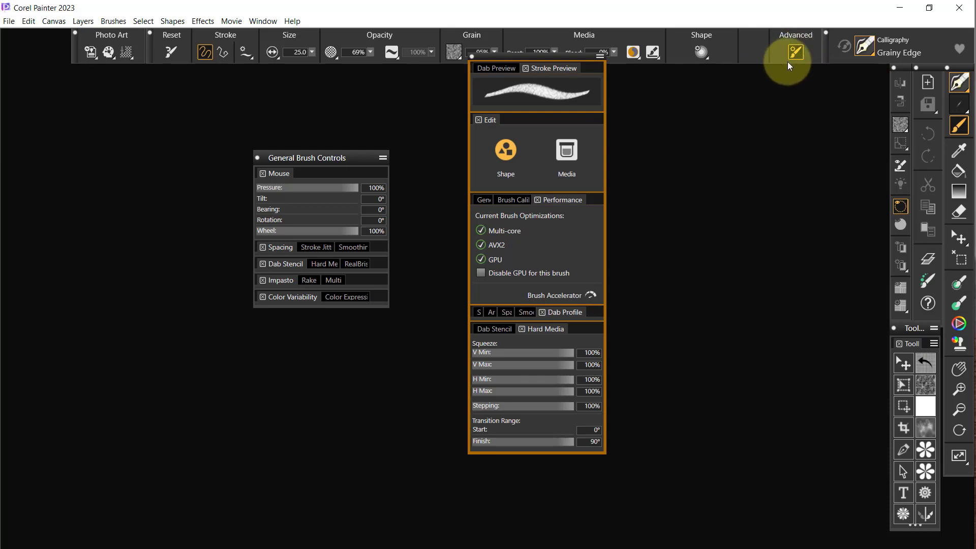
mouse_move(567, 57)
left_mouse_down()
mouse_move(572, 87)
mouse_move(618, 112)
left_mouse_up()
left_click(648, 111)
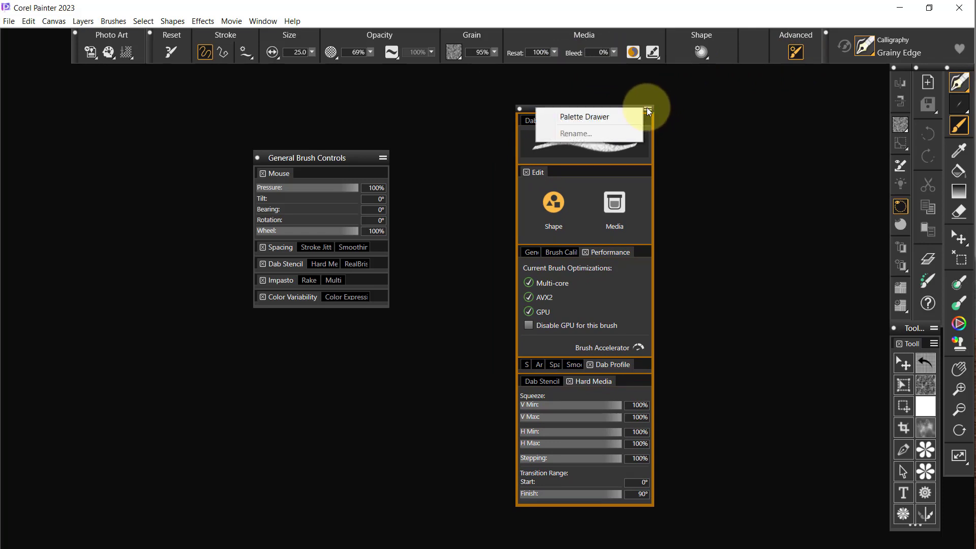
left_click(584, 121)
- Name the drawer 'Advanced Brush Controls', dock it top right, and close it
left_click(648, 112)
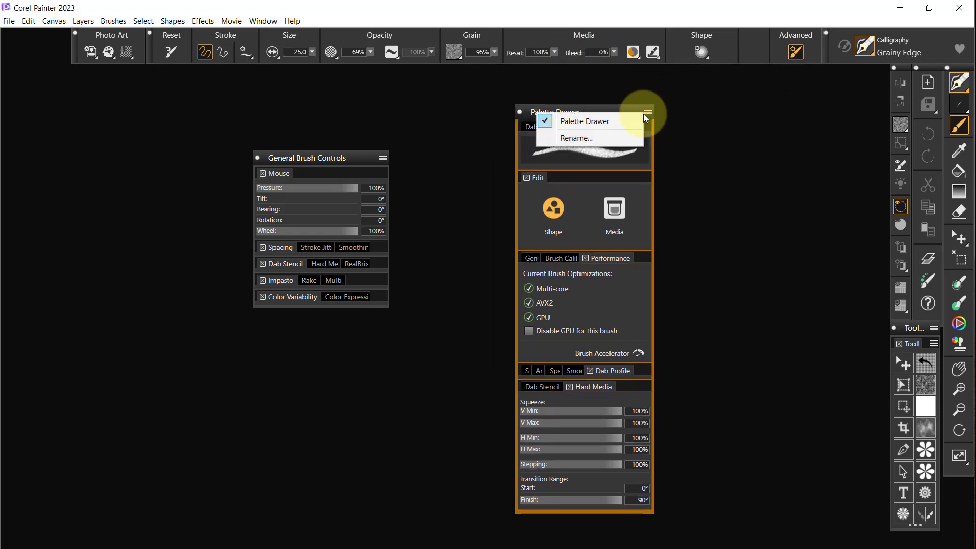
left_click(578, 140)
left_click_drag(596, 112, 480, 113)
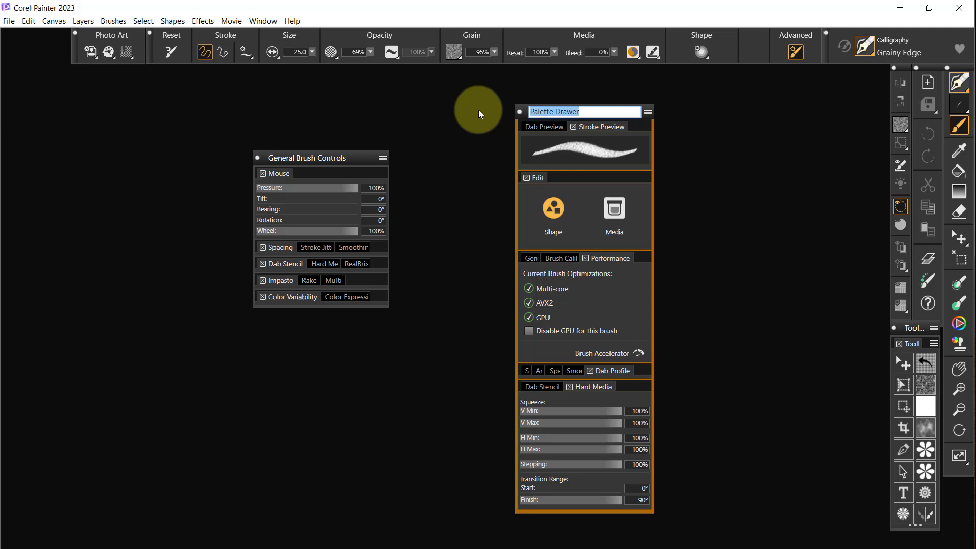
type("A")
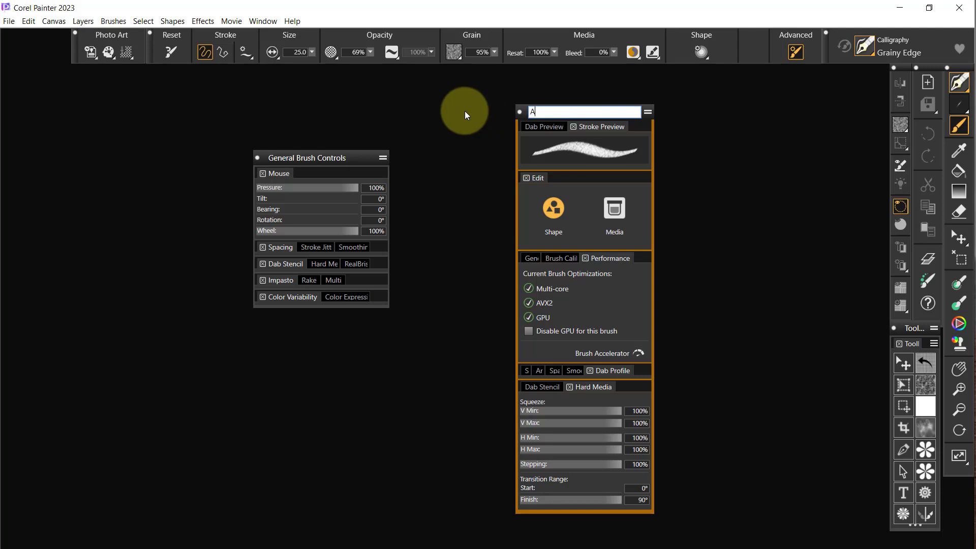
type("dvanced Brush Controls")
key("Return")
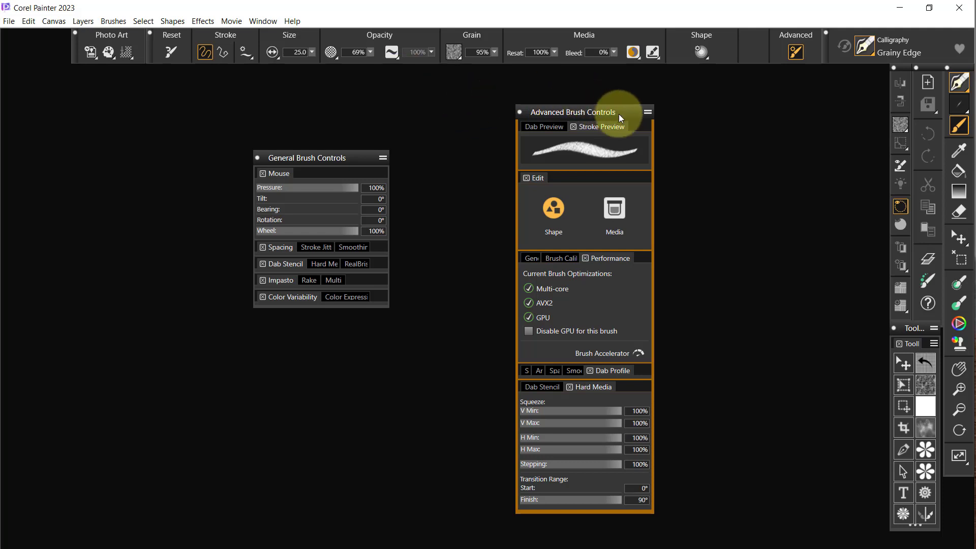
left_click_drag(619, 117, 860, 79)
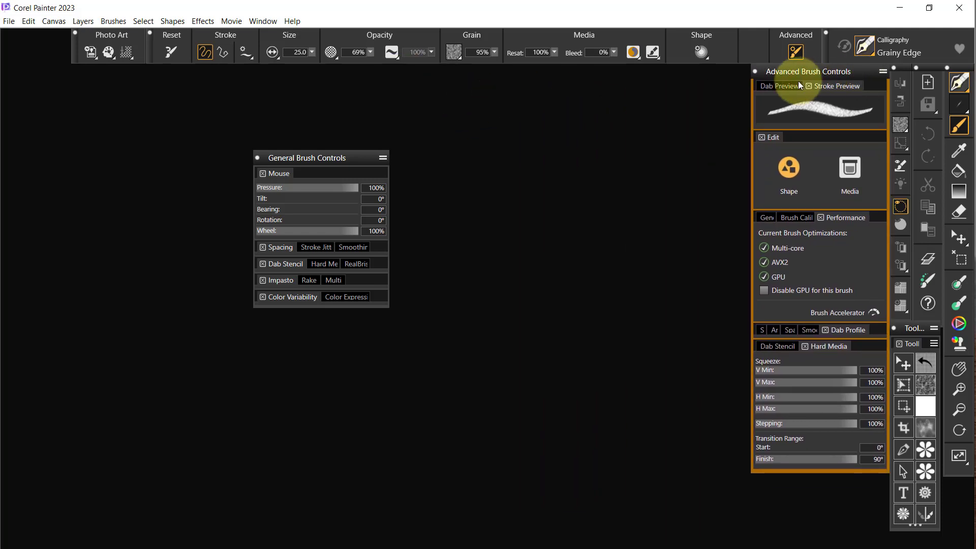
left_click(755, 71)
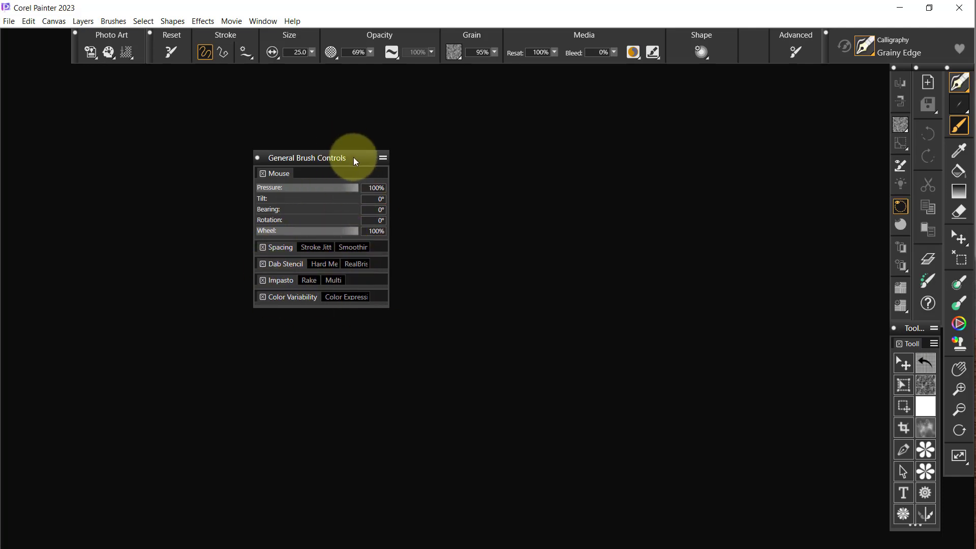
- Close General Brush Controls, try Mirror Painting and Kaleidoscope, then select the Text tool
mouse_move(354, 160)
left_mouse_down()
mouse_move(373, 210)
mouse_move(394, 231)
left_mouse_up()
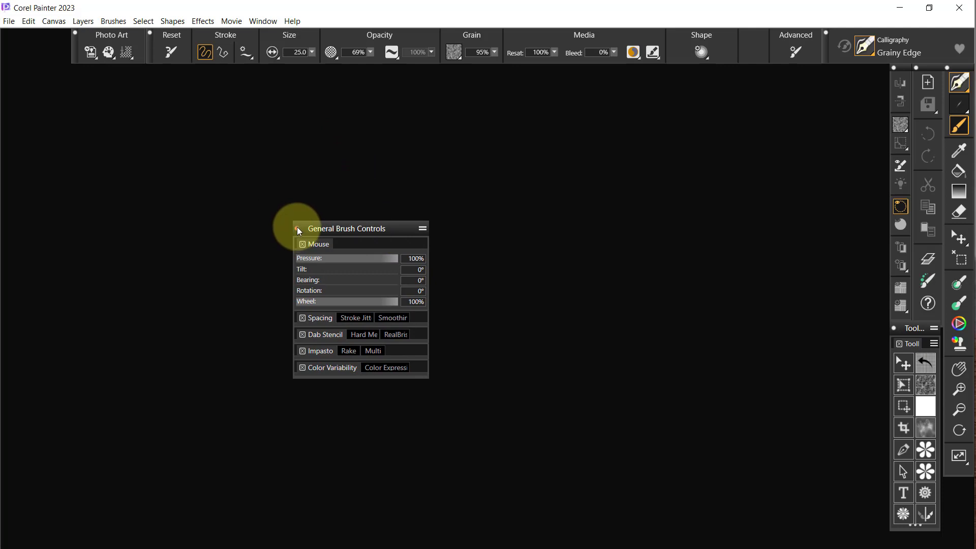
left_click(297, 227)
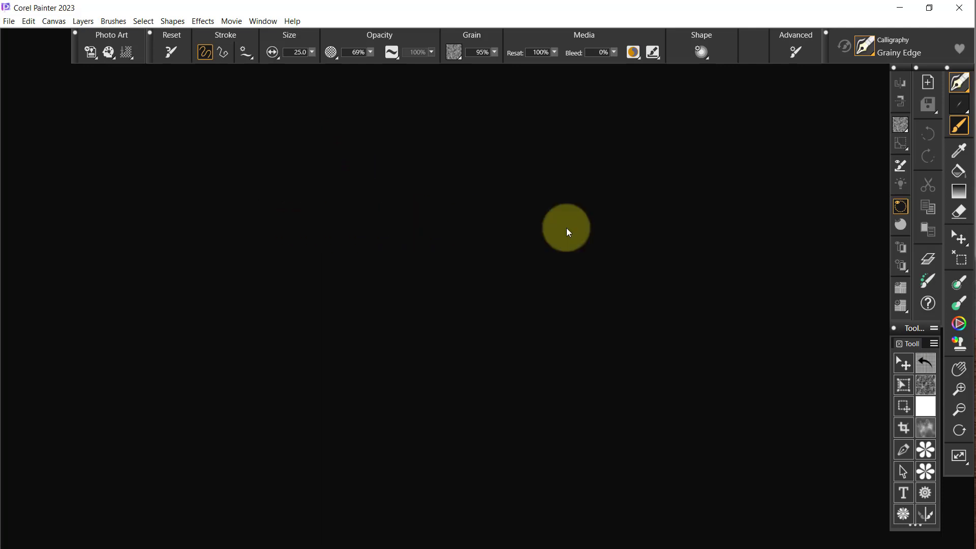
left_click(925, 514)
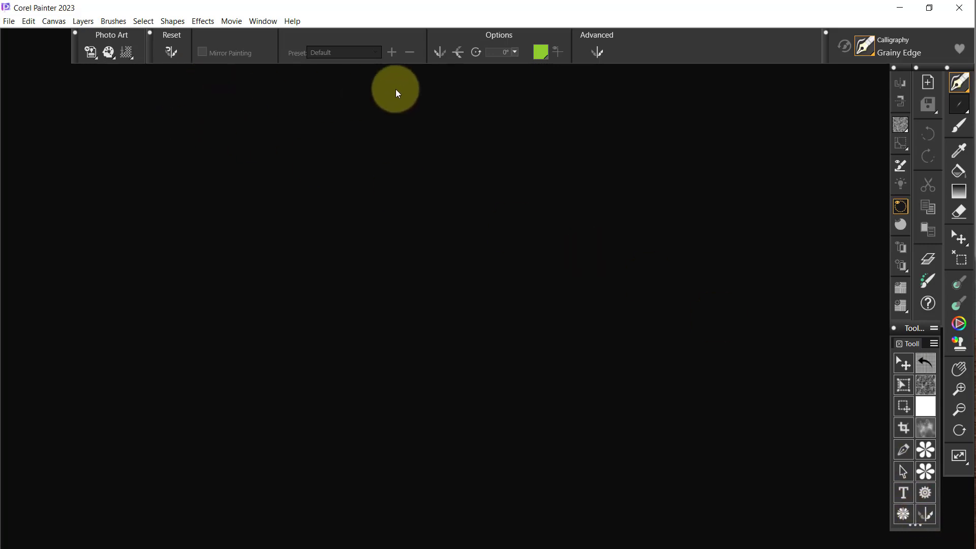
left_click(900, 514)
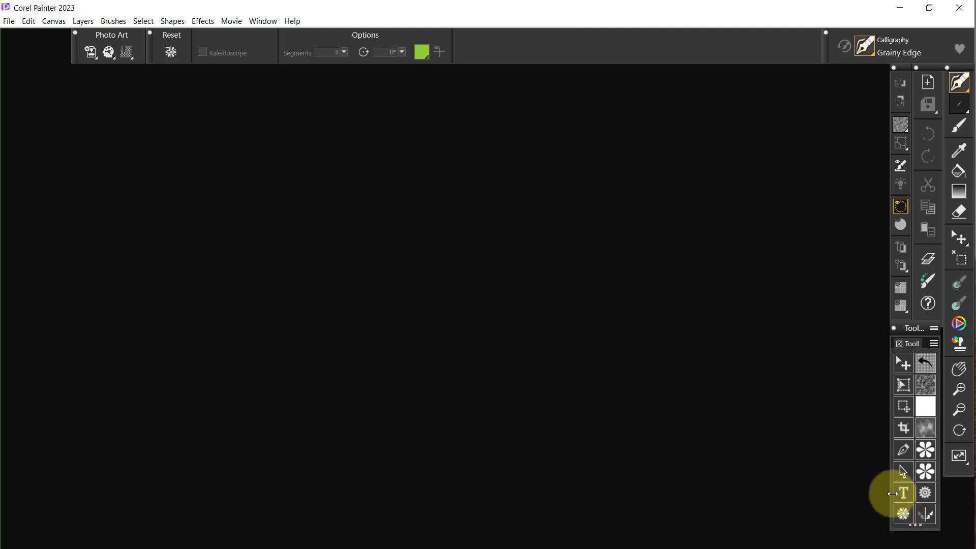
left_click(894, 493)
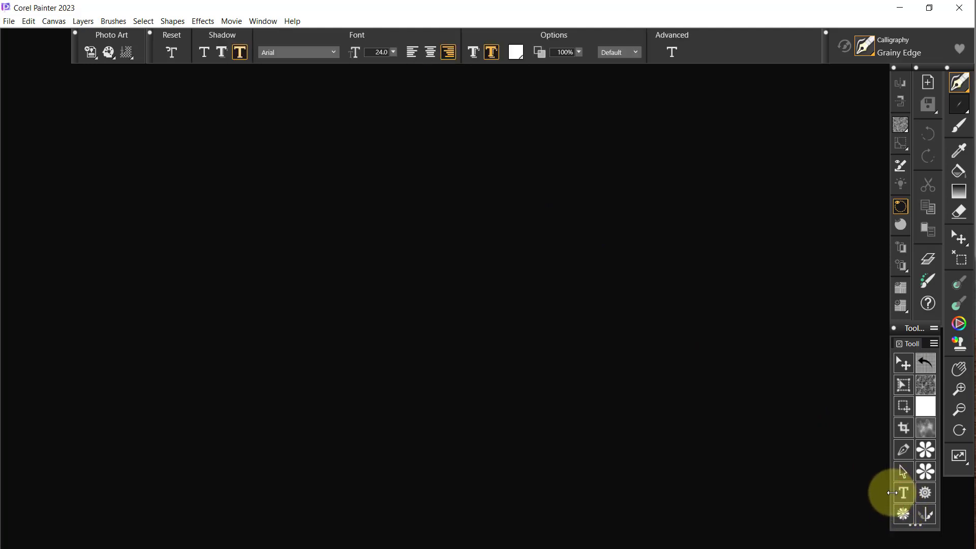
- Open the Text panel and wrap it in a palette drawer
left_click(671, 52)
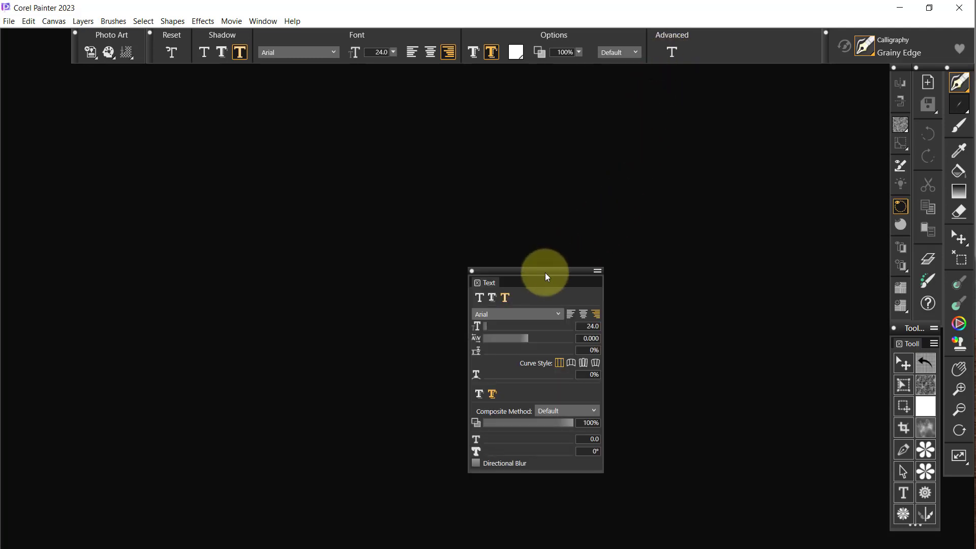
left_click(600, 270)
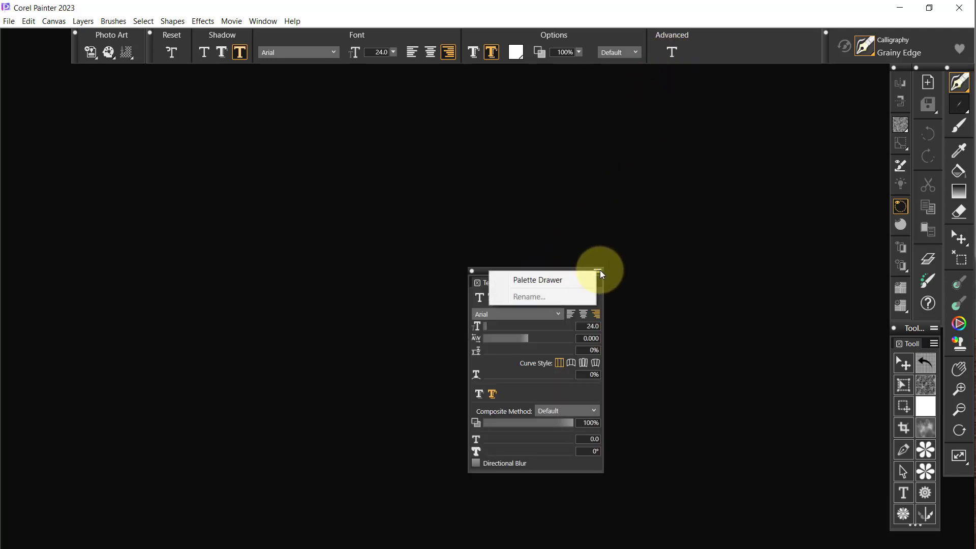
left_click(551, 278)
- Name the drawer 'Text Panel', dock it with the other palettes, and close it
left_click(596, 273)
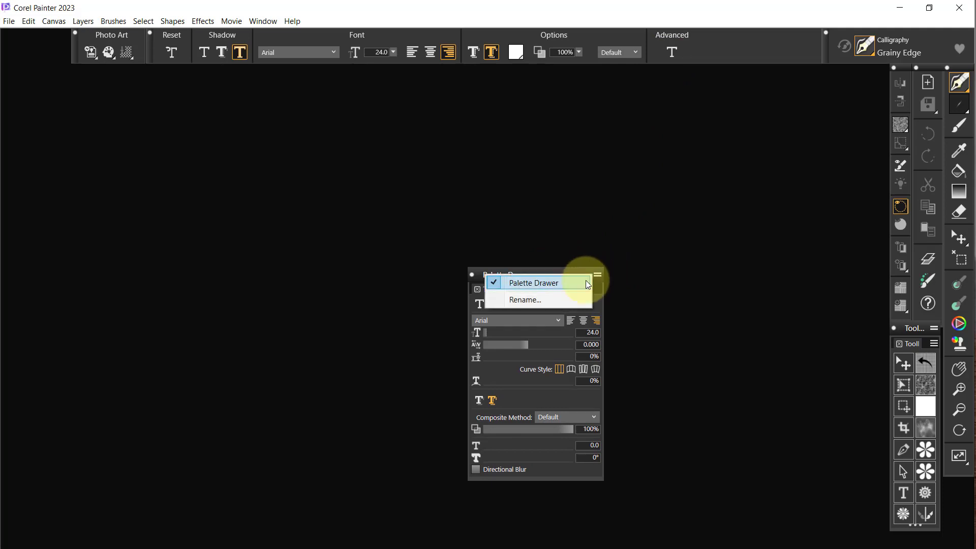
left_click(525, 301)
key("ctrl+a")
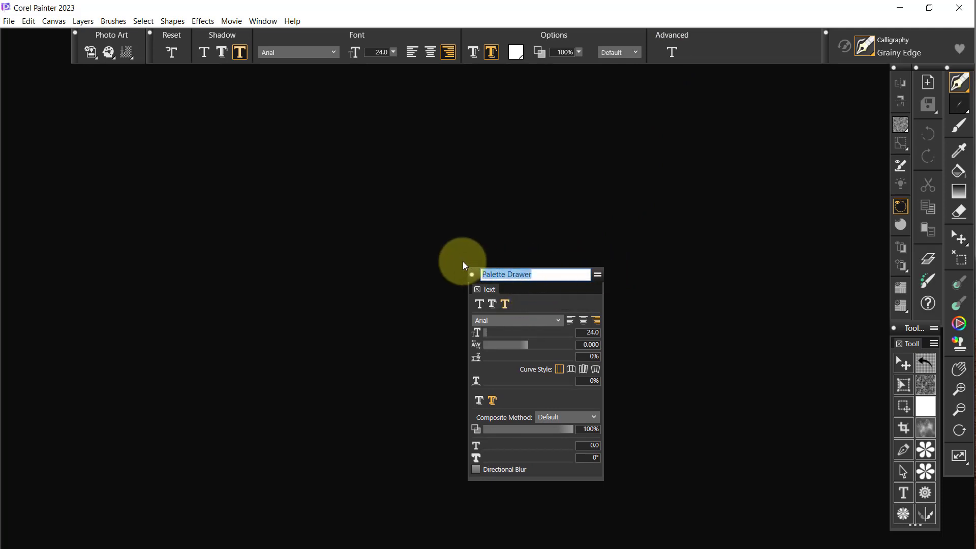
type("T")
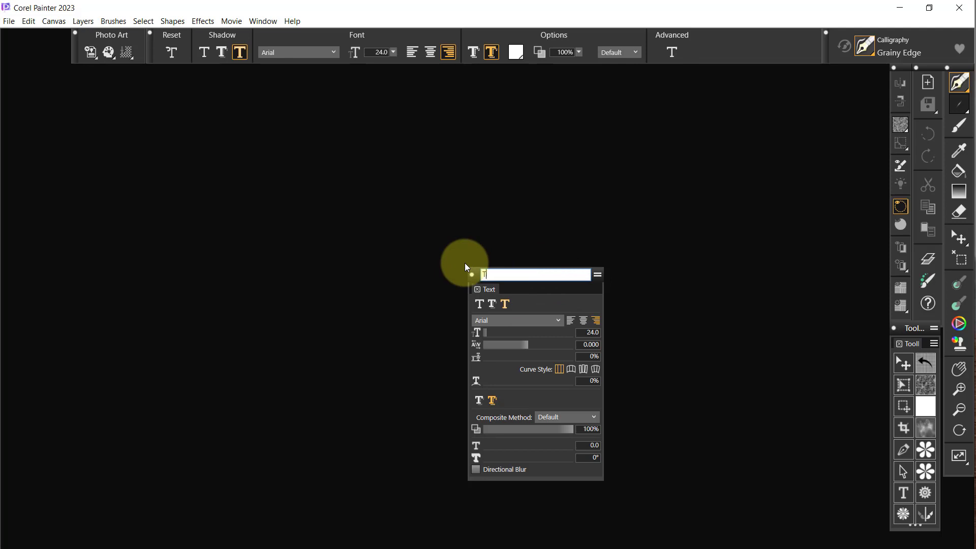
type("Eext Panel")
key("Return")
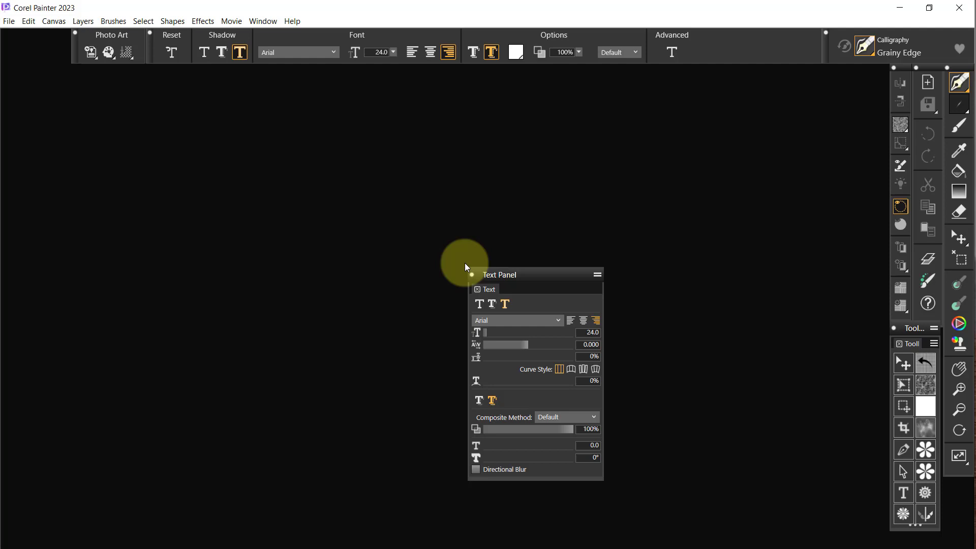
left_click_drag(543, 272, 831, 76)
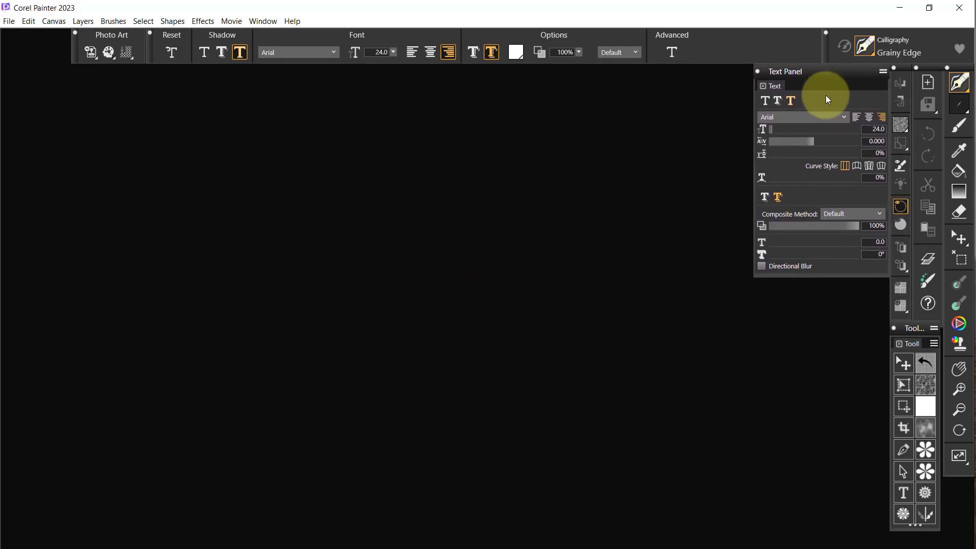
left_click(759, 70)
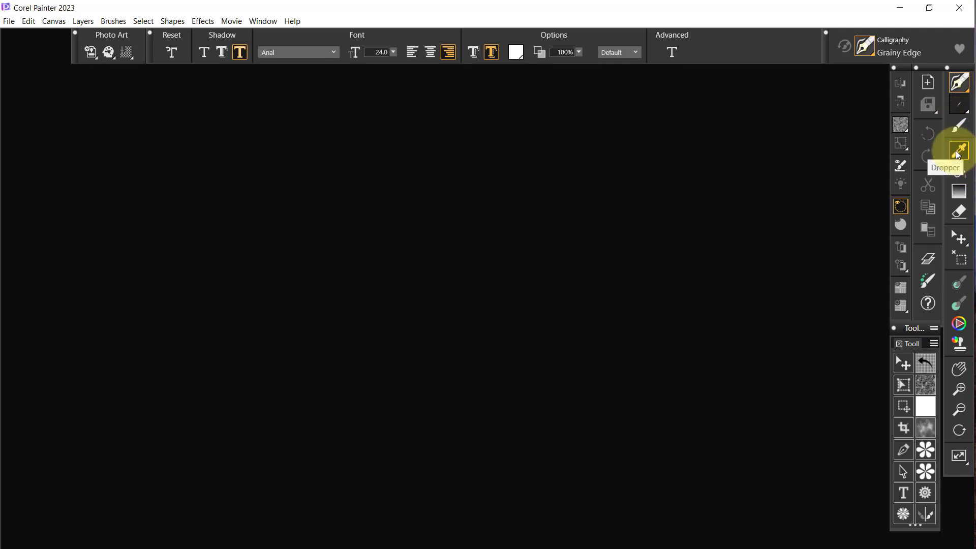
- Select the Dropper tool, then switch to the Interactive Gradient tool
left_click(957, 154)
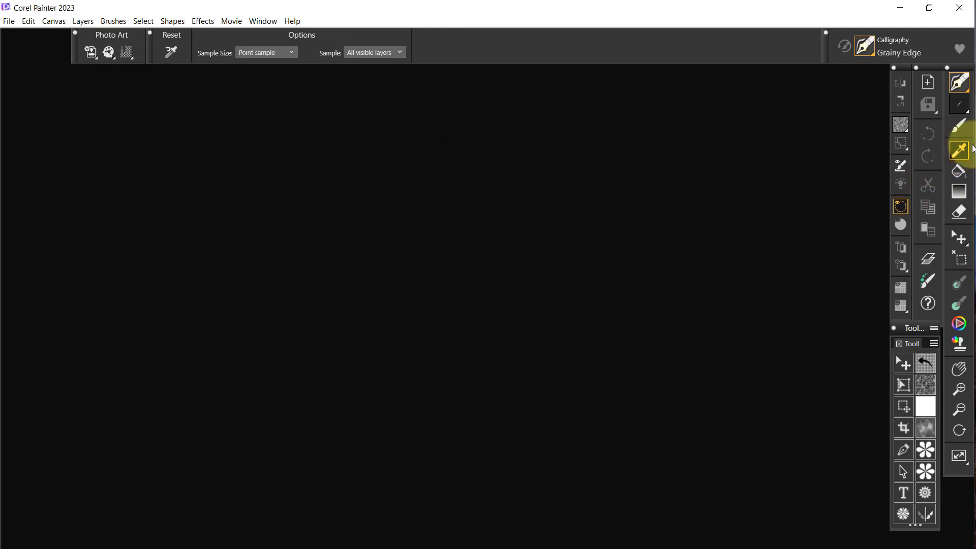
left_click(960, 194)
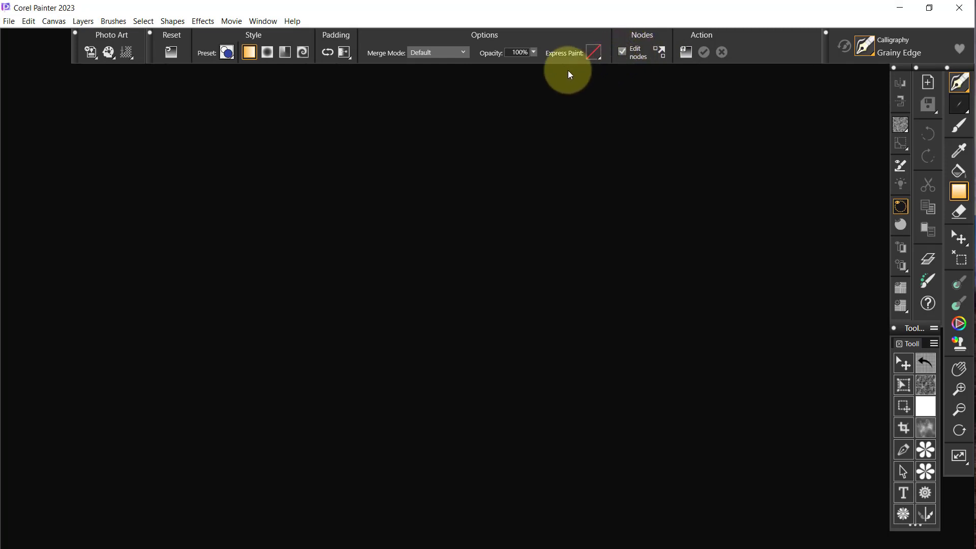
- Open the full Gradients panel from the presets, dock it with other palettes, and close it
left_click(226, 53)
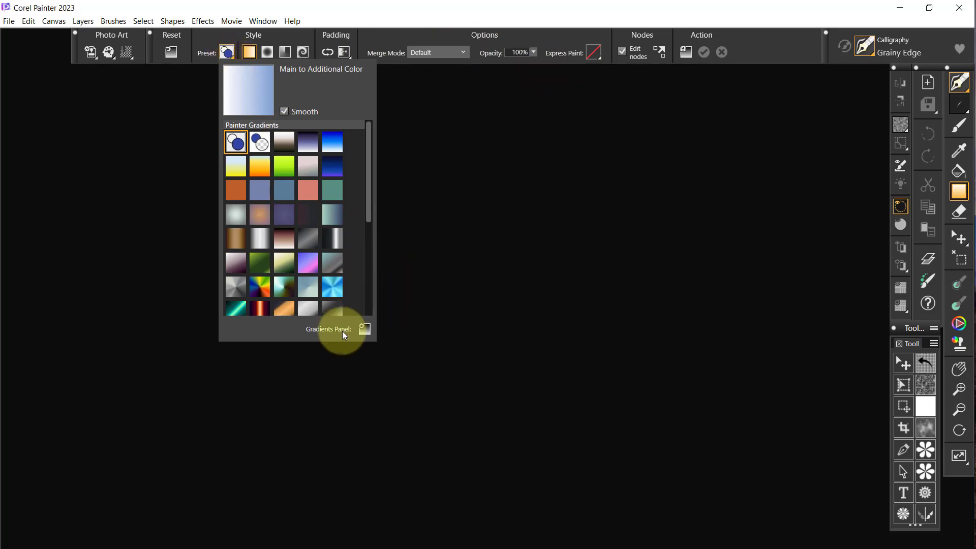
left_click(364, 329)
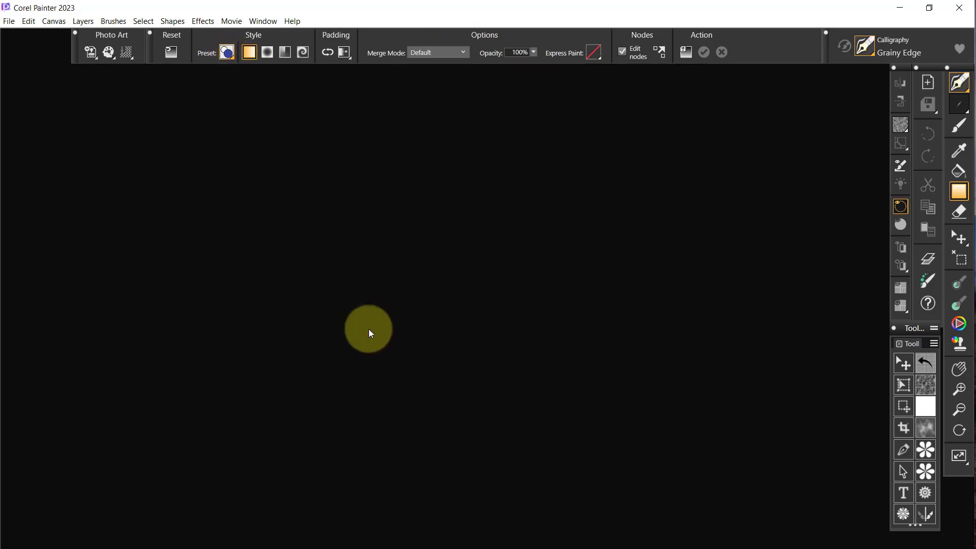
left_click_drag(838, 266, 605, 99)
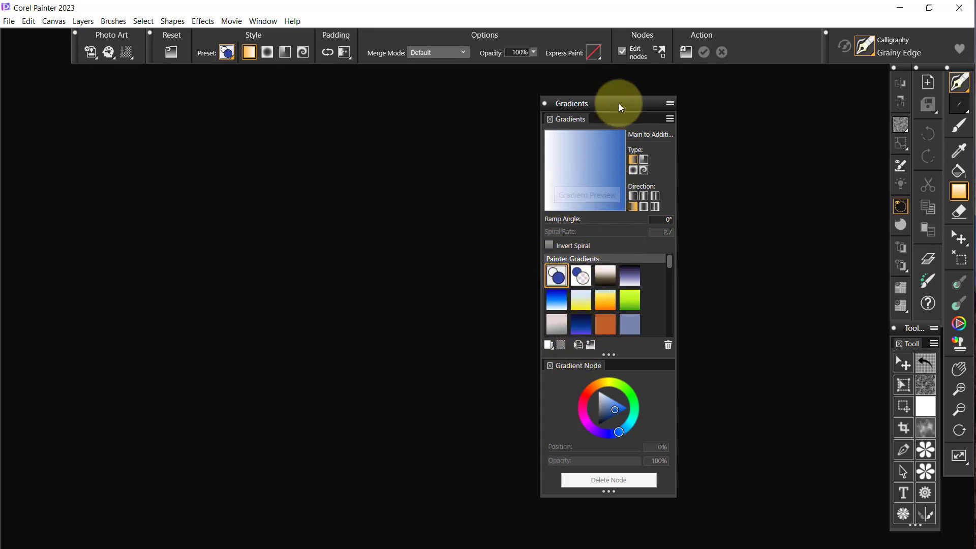
left_click_drag(618, 99, 829, 69)
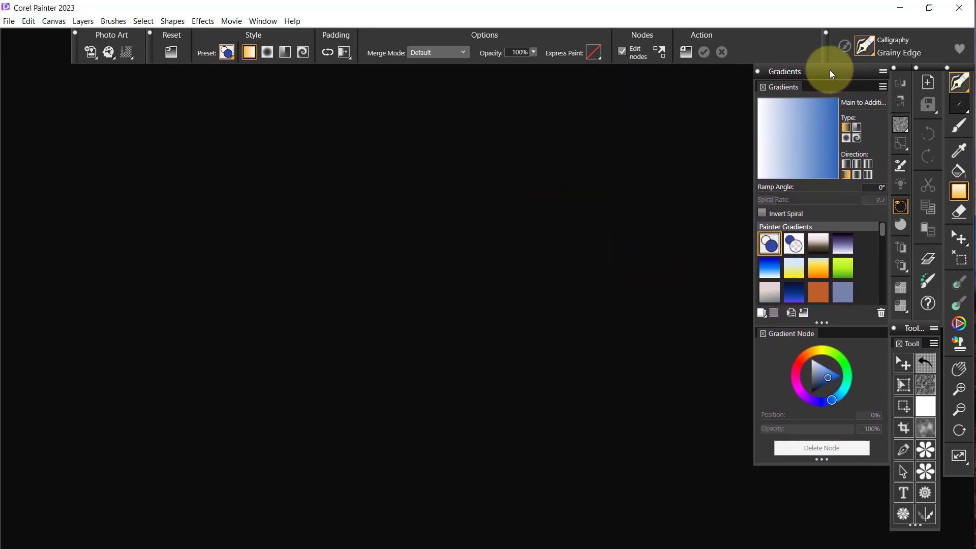
left_click(758, 71)
- Turn off Edit nodes for the gradient, then reopen and close the Gradients panel
left_click(659, 51)
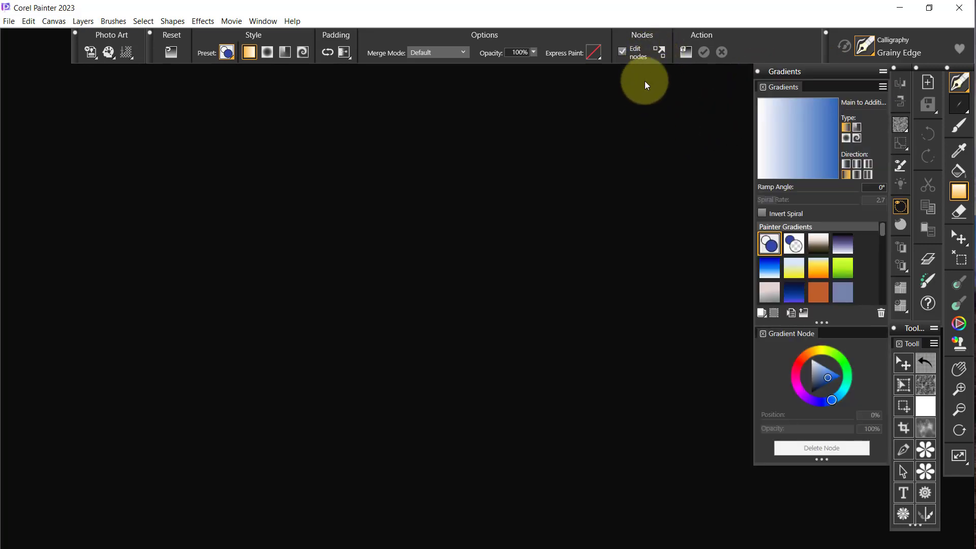
left_click(628, 54)
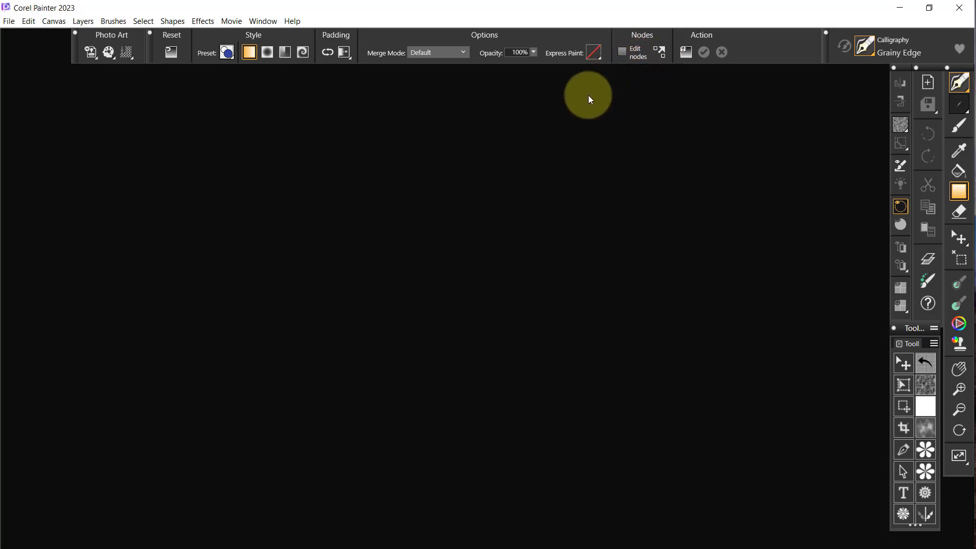
left_click(227, 53)
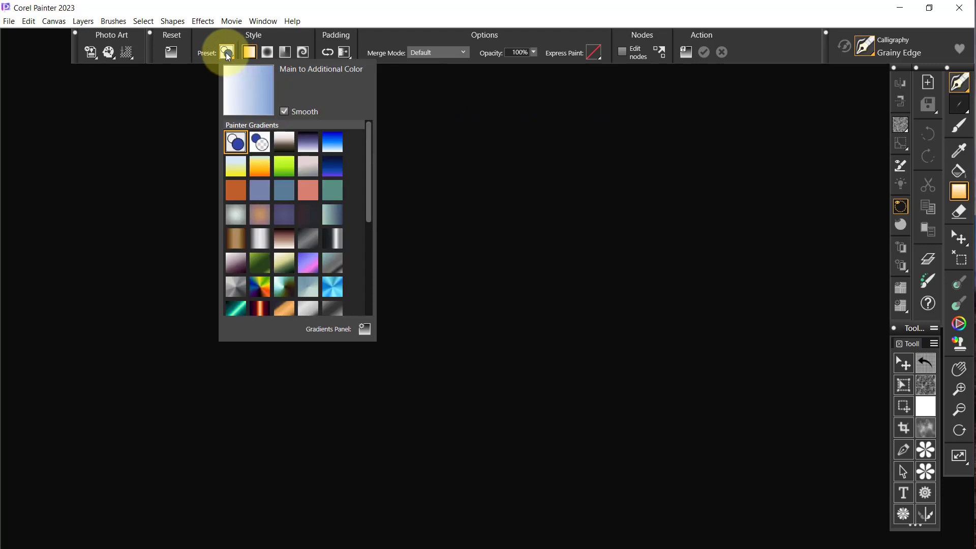
left_click(365, 329)
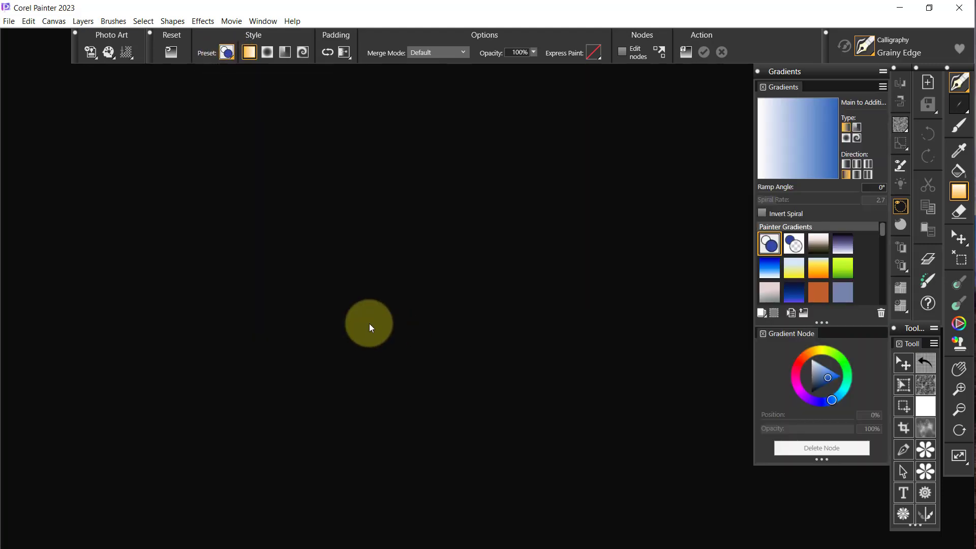
left_click(757, 71)
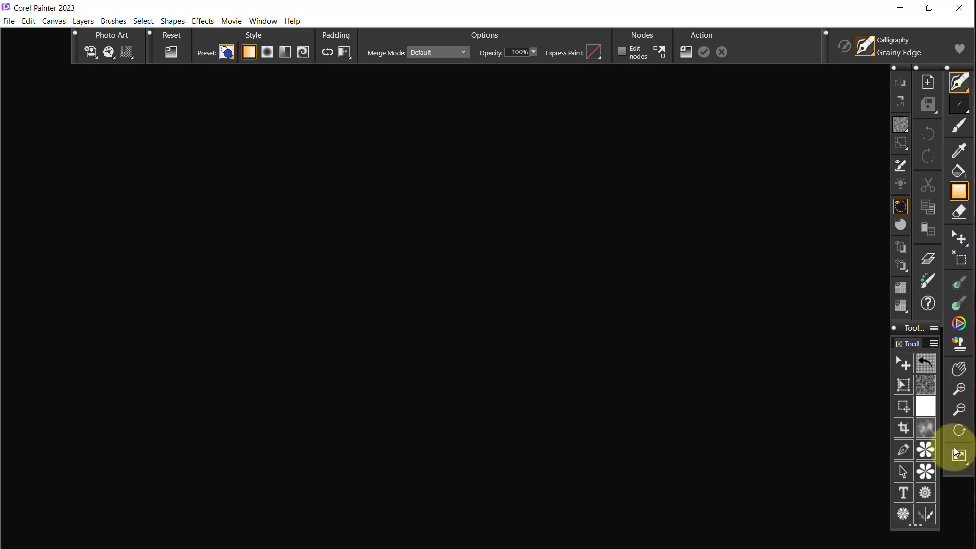
- Bring up the colour wheel, pick a lighter blue, pin the wheel, and close it
left_click(959, 326)
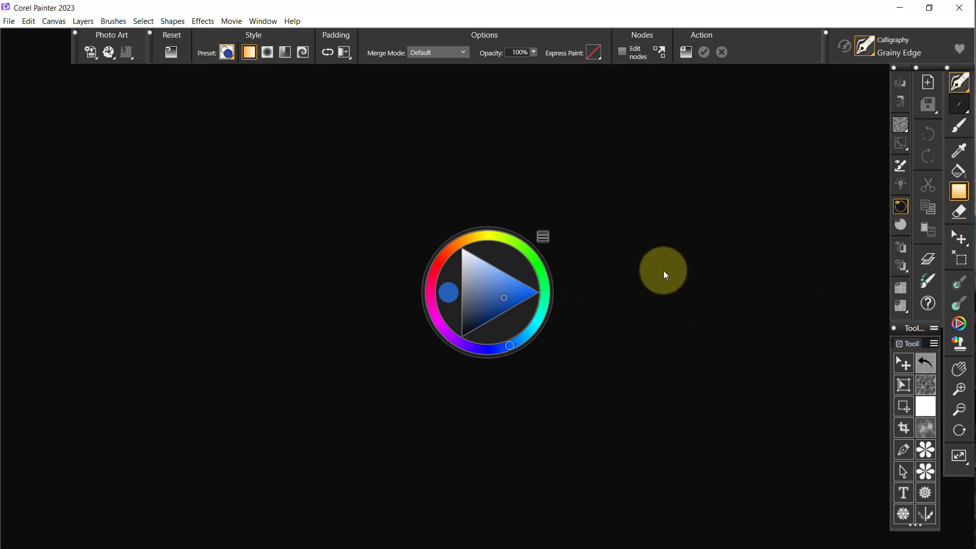
left_click(505, 272)
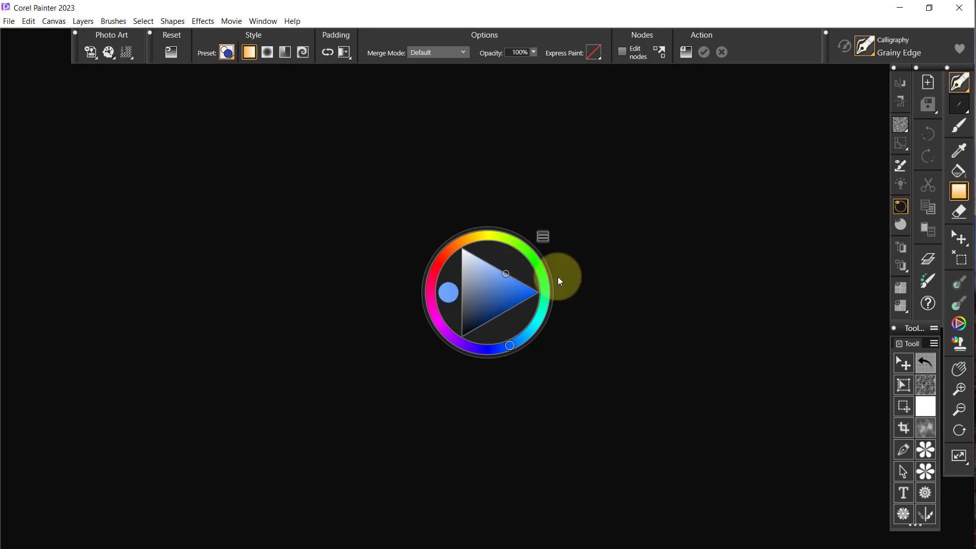
left_click(542, 237)
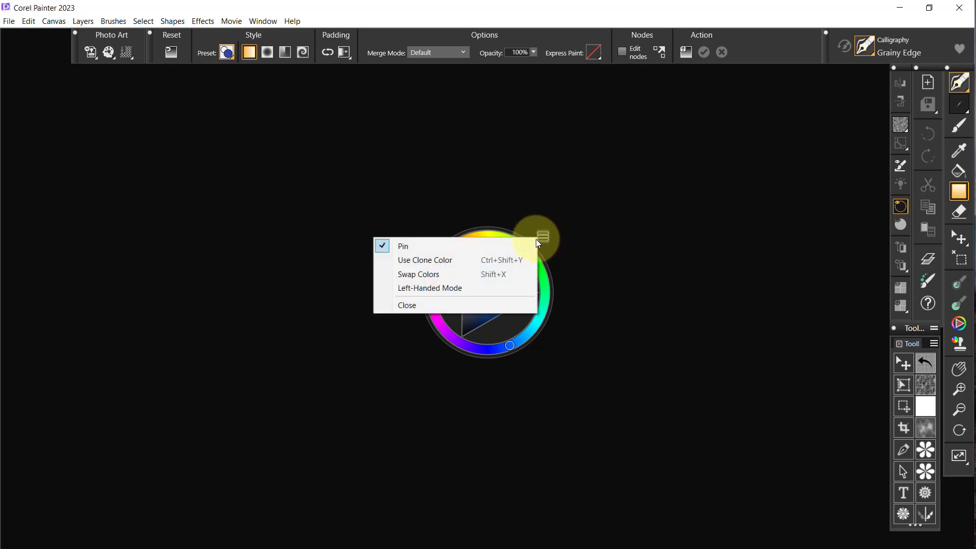
left_click(384, 247)
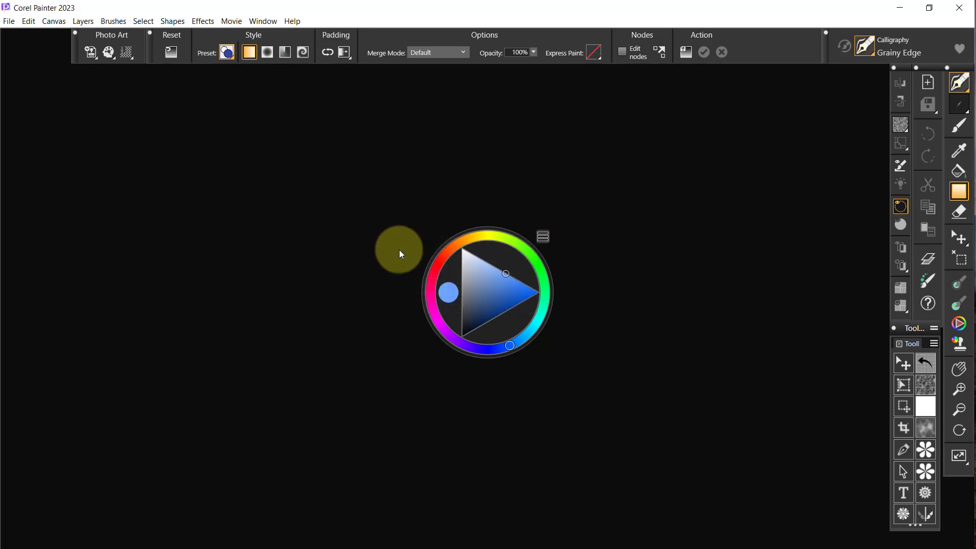
left_click(642, 283)
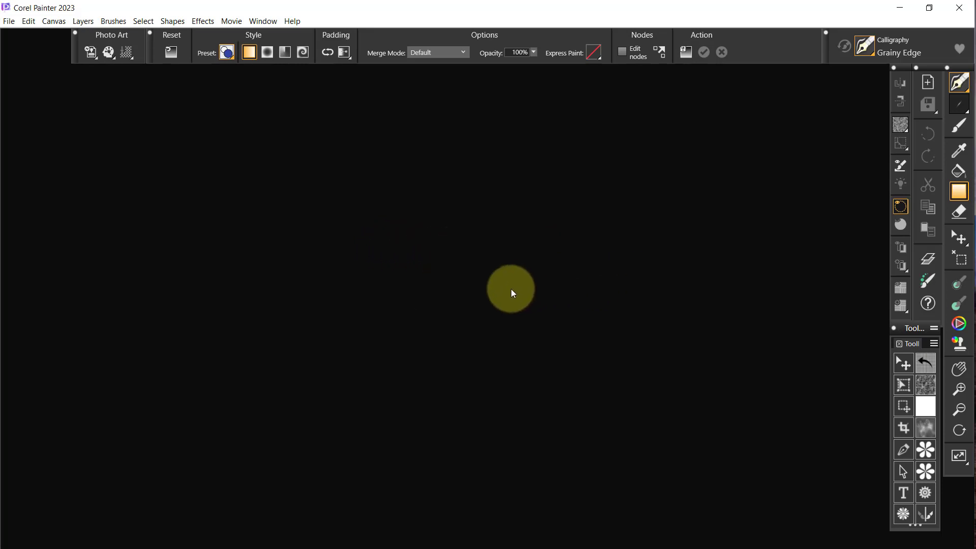
- Reopen the floating colour wheel and set its hue to yellow
left_click(958, 324)
left_click(650, 293)
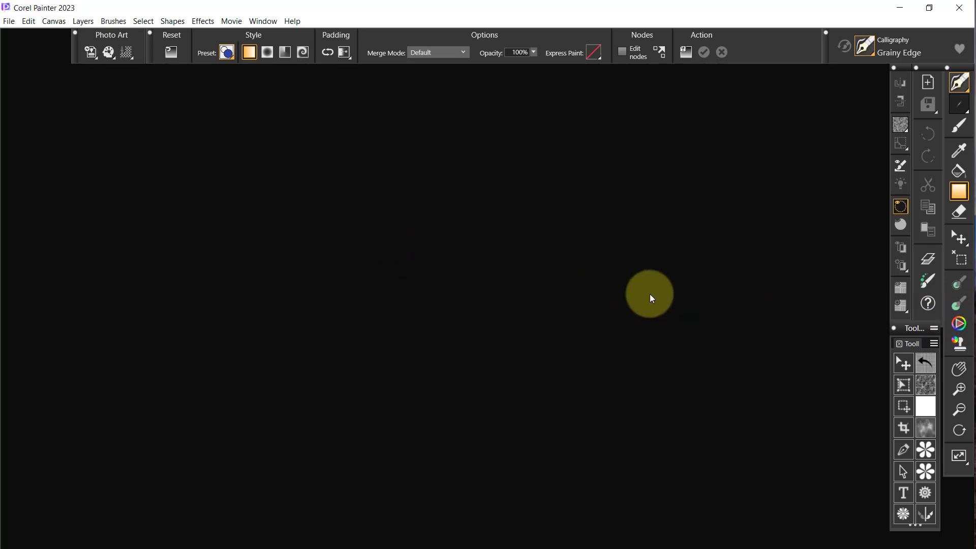
left_click(959, 323)
left_click(497, 240)
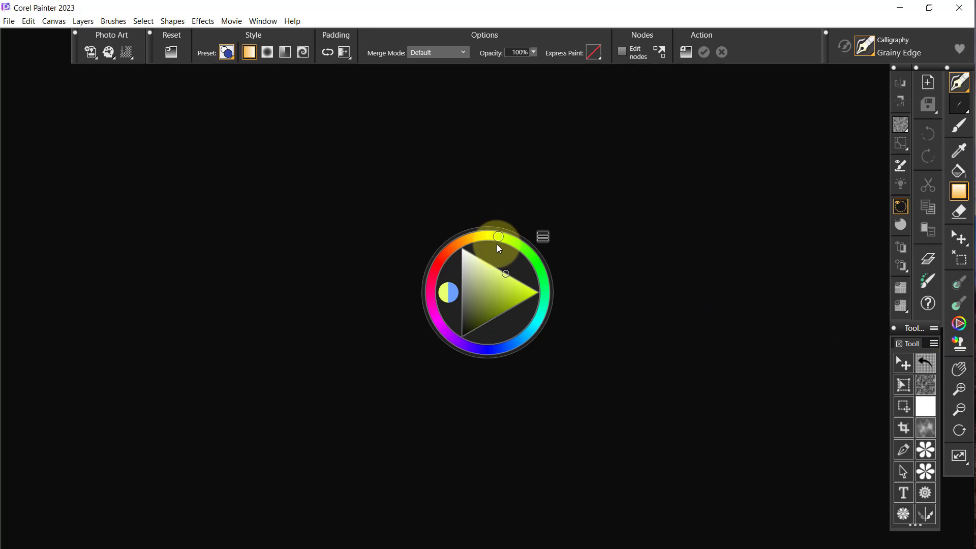
left_click(702, 255)
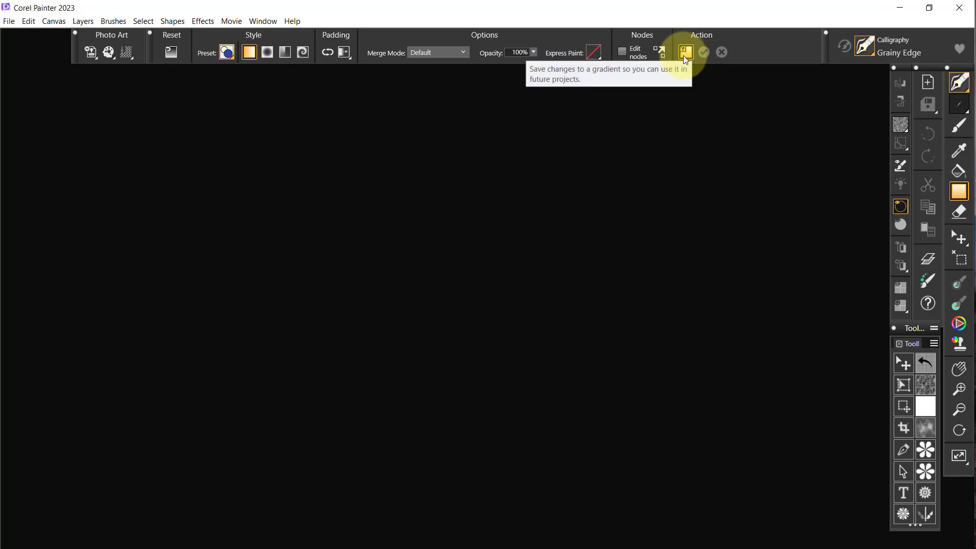
- Select the Brush tool and open floating Opacity/Grain and Size panels, moving Size off Opacity/Grain
left_click(957, 126)
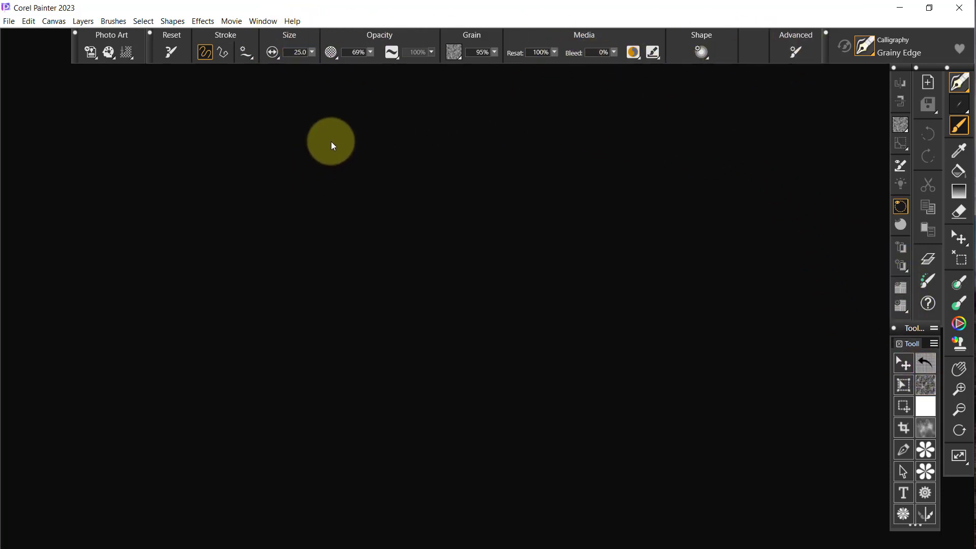
left_click(335, 57)
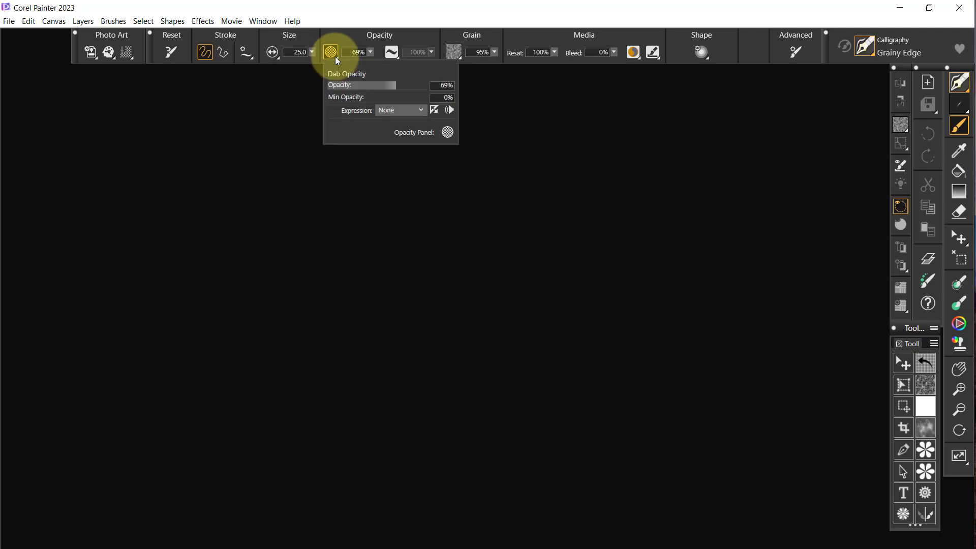
left_click(448, 133)
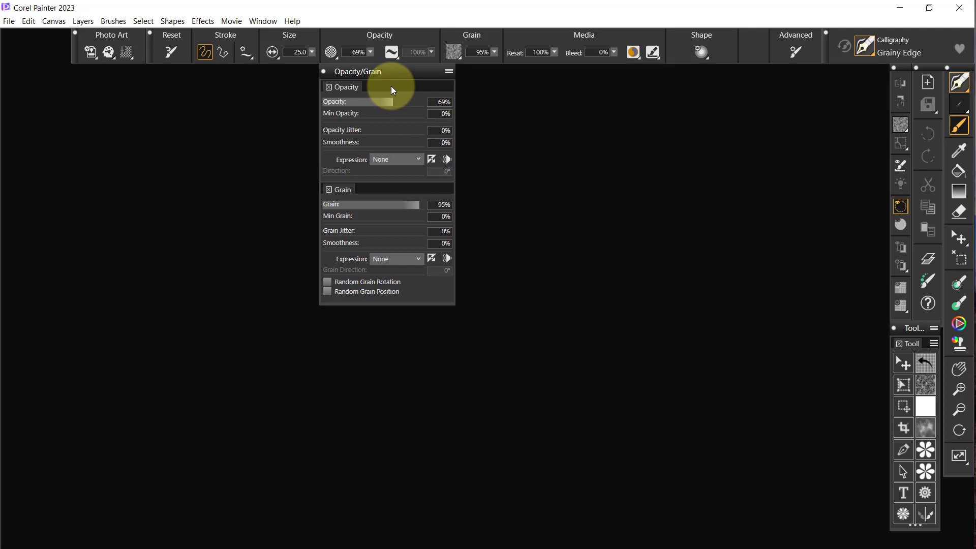
left_click(278, 59)
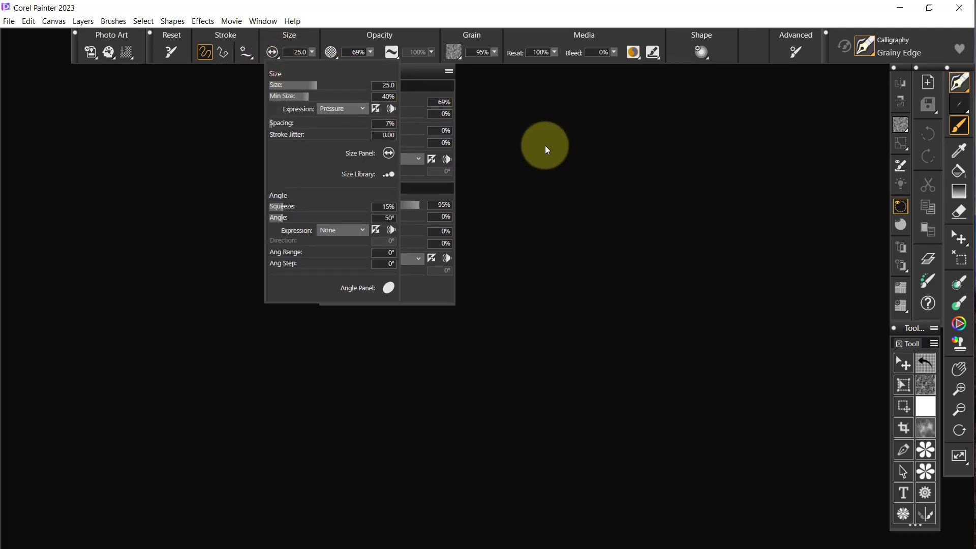
left_click(388, 153)
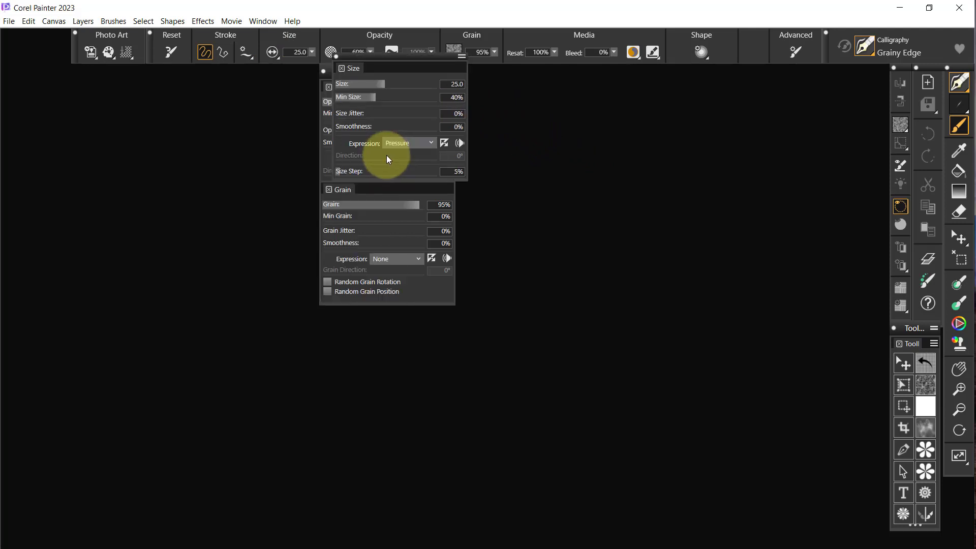
left_click_drag(391, 58, 185, 280)
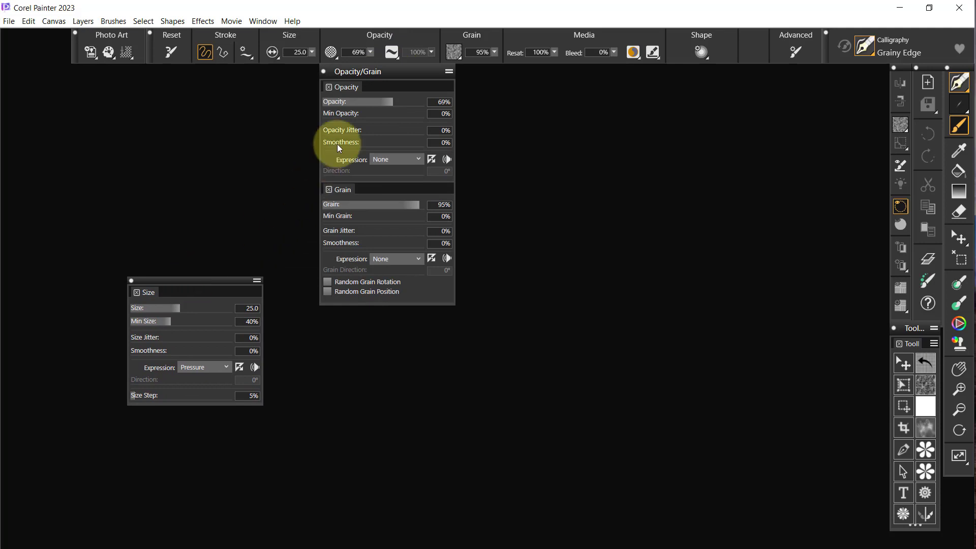
- Close the Opacity/Grain panel and place a floating Angle panel beside the Size panel
left_click(333, 55)
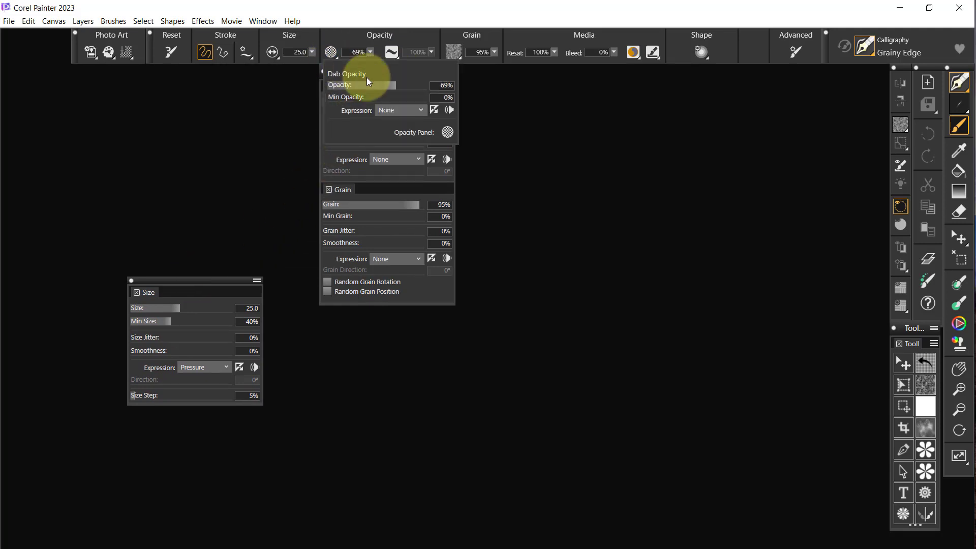
left_click(447, 133)
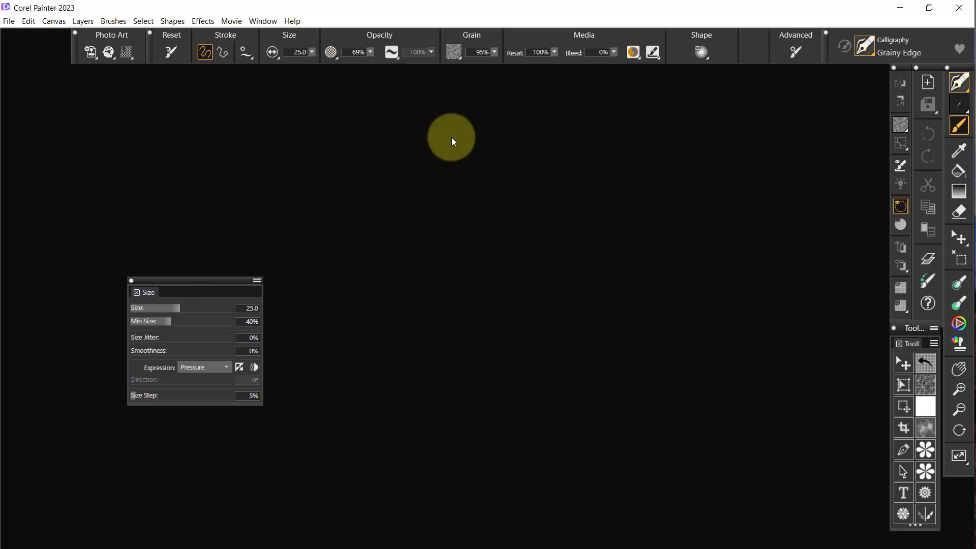
left_click(275, 54)
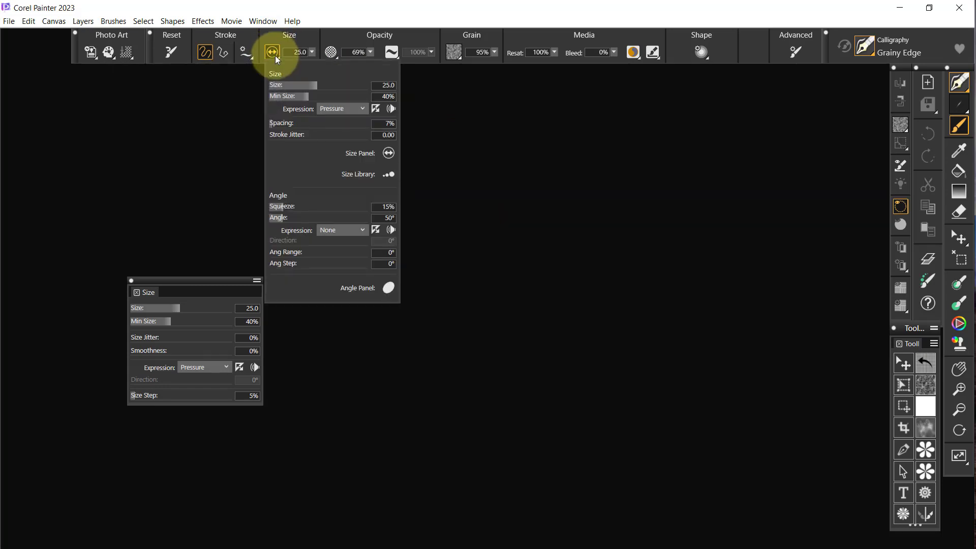
left_click(388, 287)
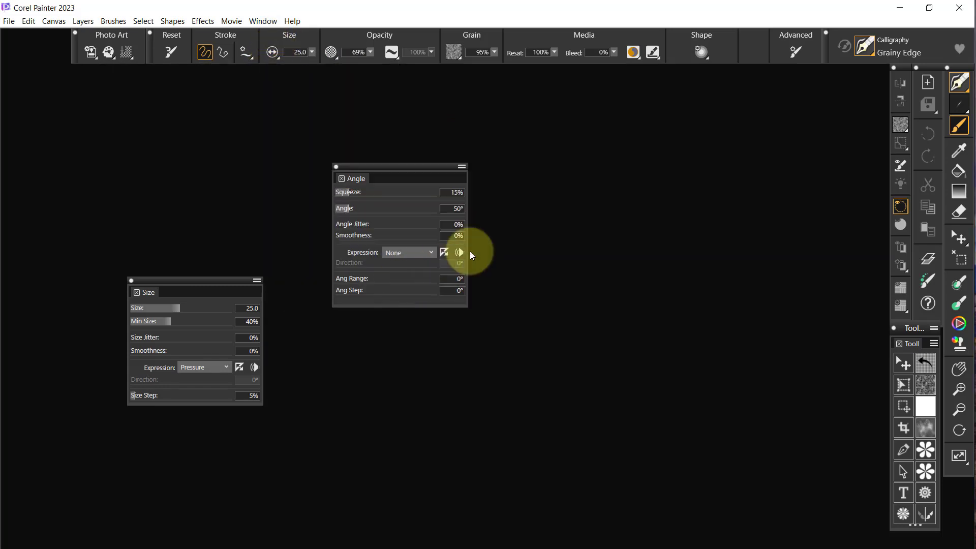
left_click_drag(405, 166, 339, 282)
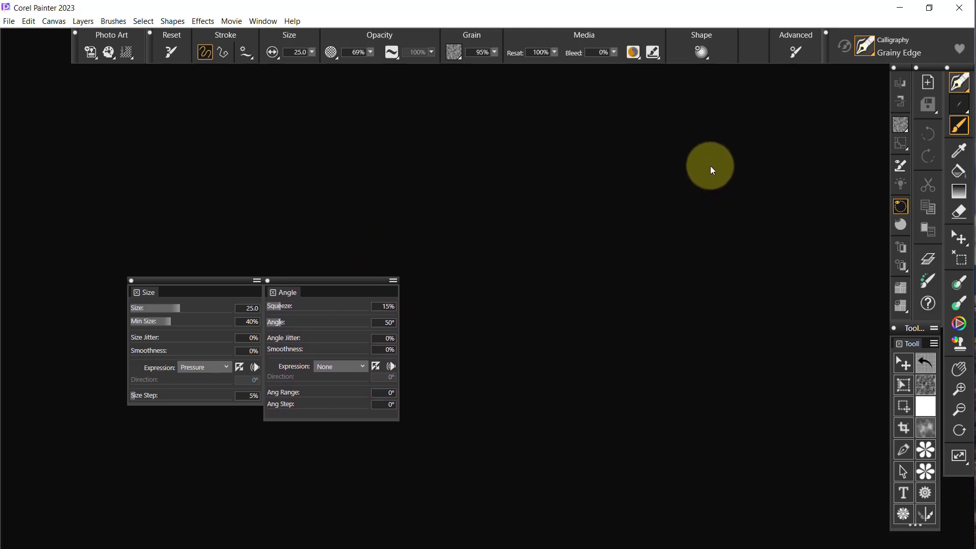
- Check the spacing settings in Advanced Brush Controls, then close them
left_click(794, 53)
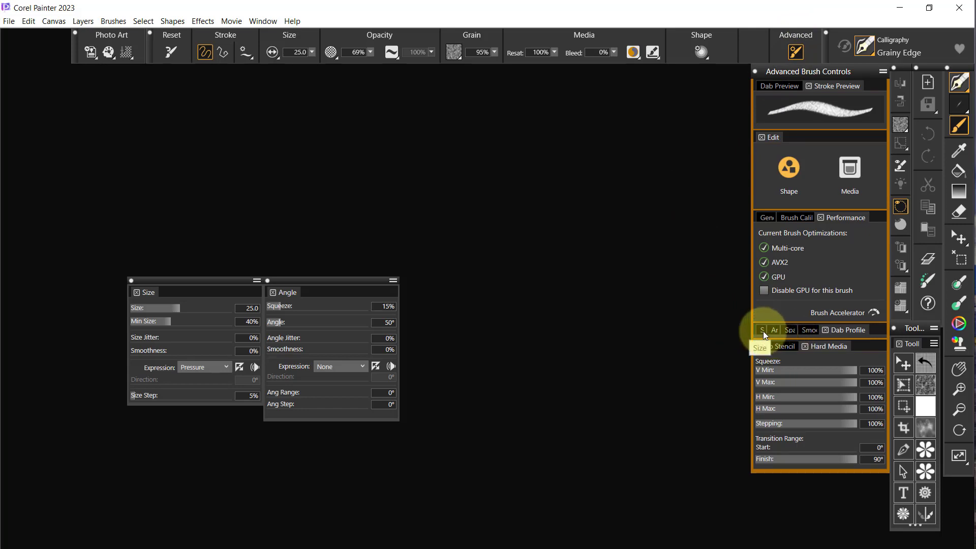
left_click(791, 331)
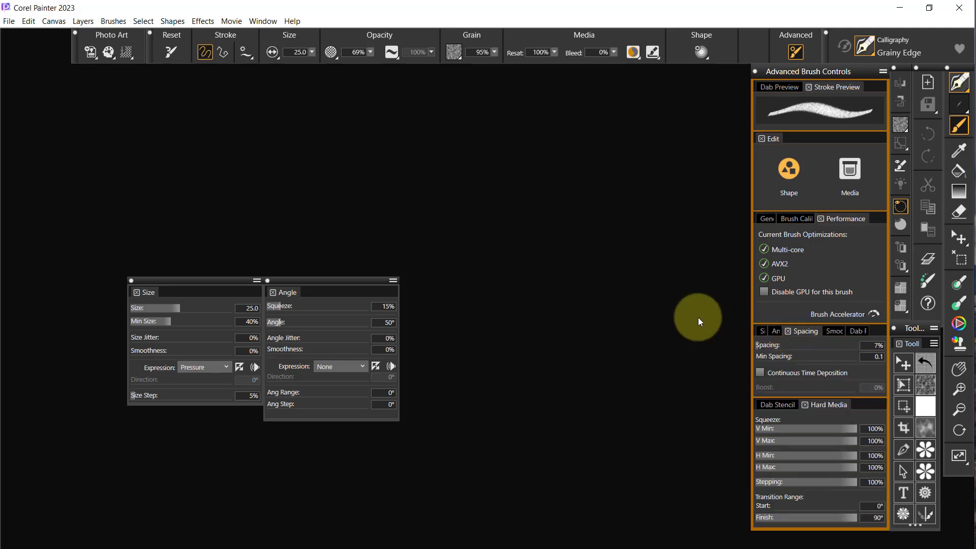
left_click(796, 53)
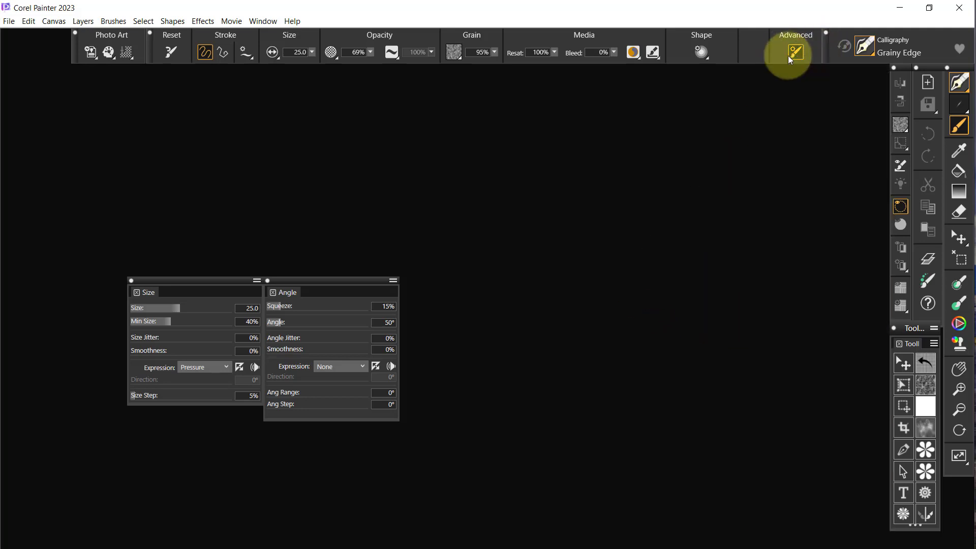
- Open the Window > Brush Control Panels > Brush Shape > Spacing panel and move it aside
left_click(269, 21)
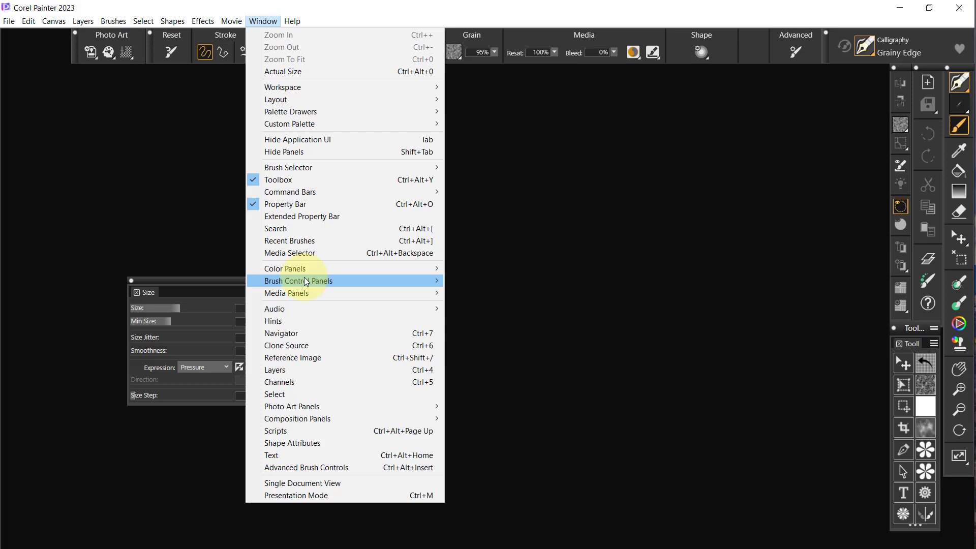
mouse_move(307, 282)
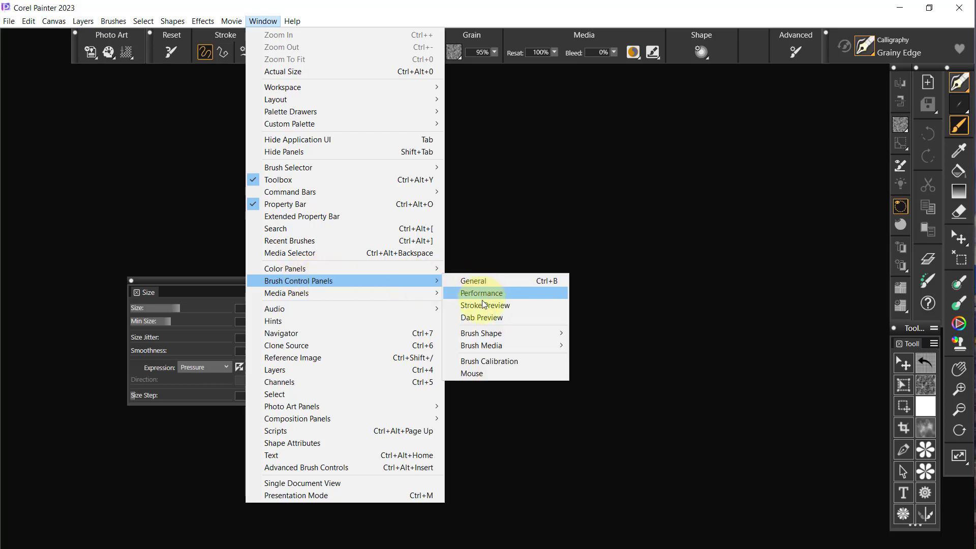
mouse_move(486, 345)
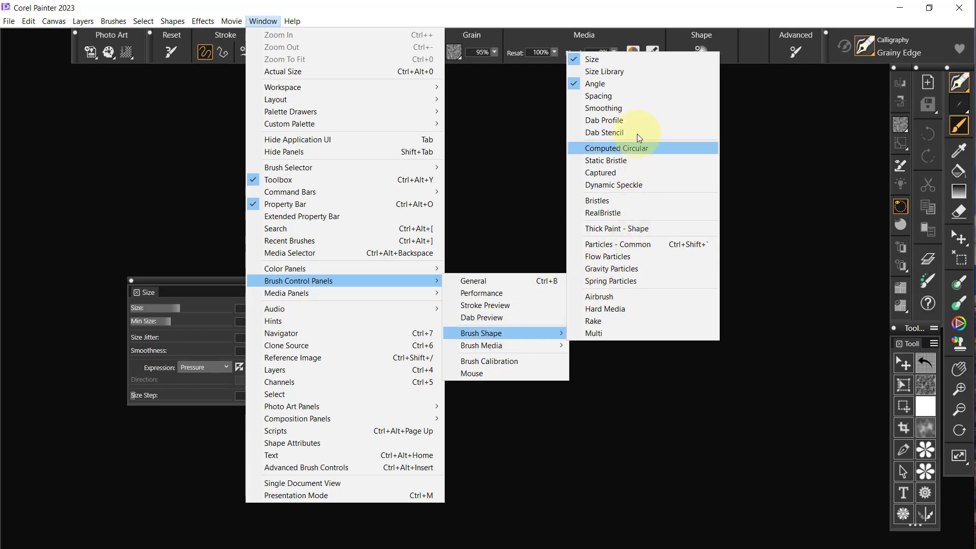
left_click(616, 97)
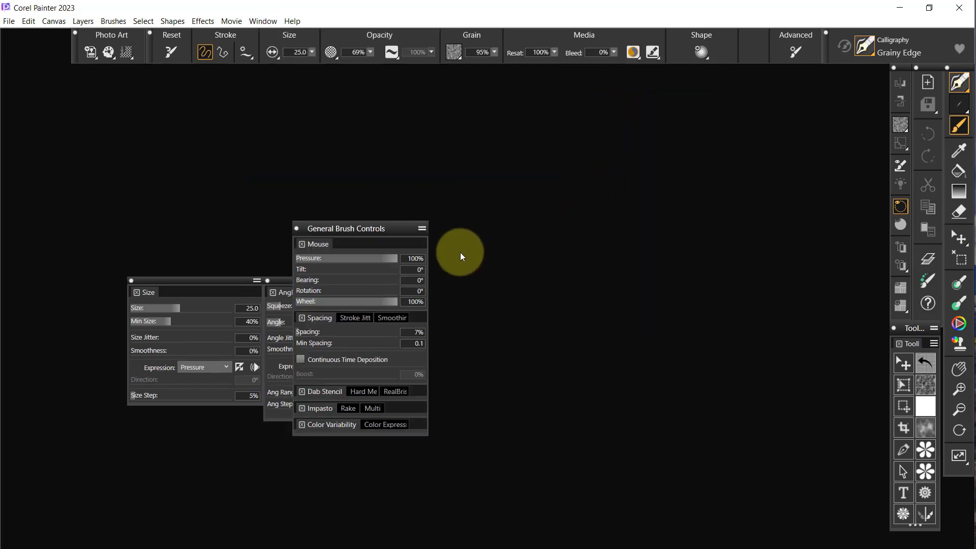
left_click_drag(405, 227, 556, 200)
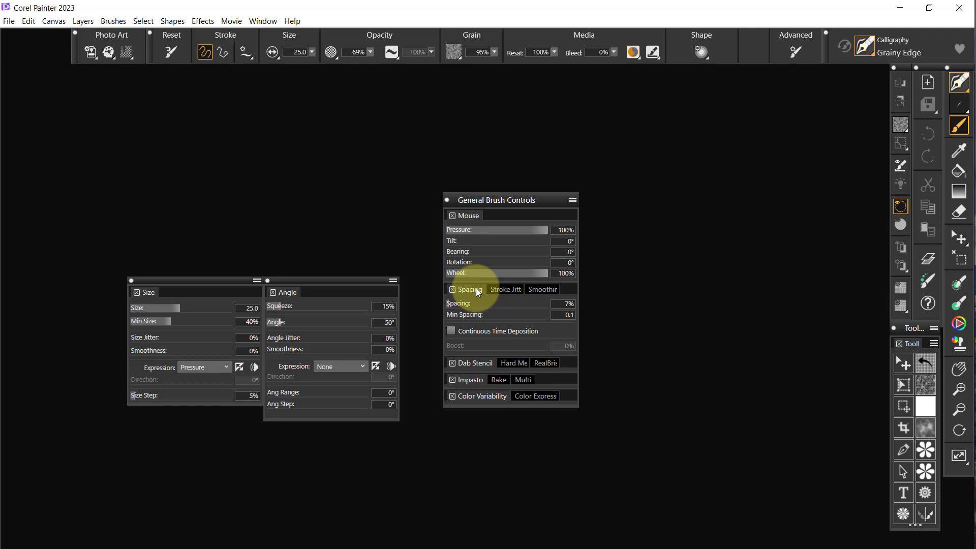
- Separate Spacing, dock Angle and Spacing beneath Size, and convert the stack to a Palette Drawer
mouse_move(478, 290)
left_mouse_down()
mouse_move(422, 402)
mouse_move(353, 447)
left_mouse_up()
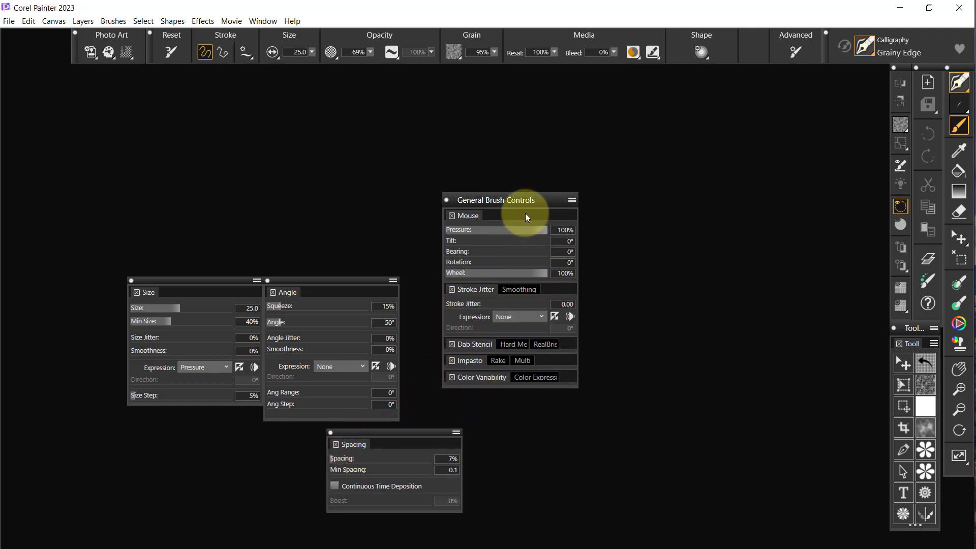
left_click_drag(542, 200, 737, 220)
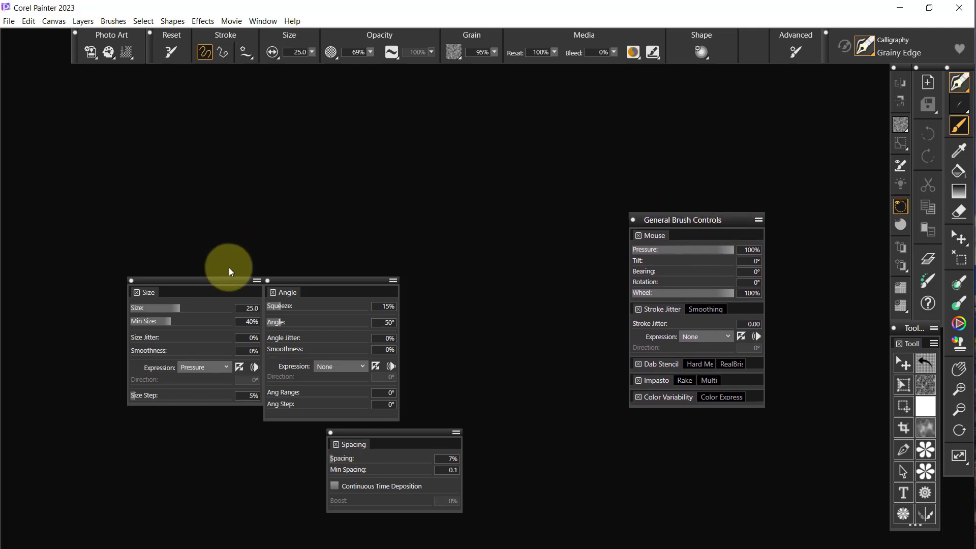
left_click_drag(223, 279, 350, 102)
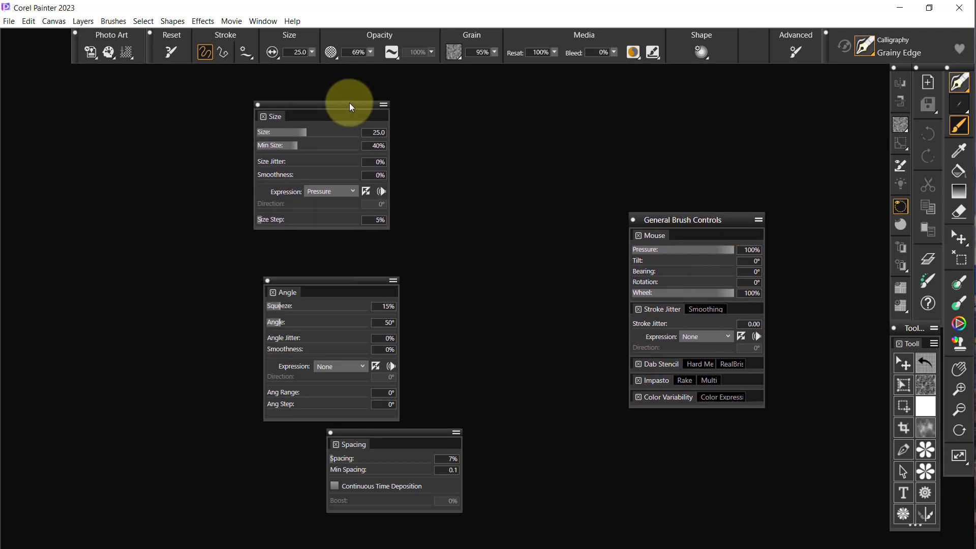
left_click_drag(353, 291, 331, 252)
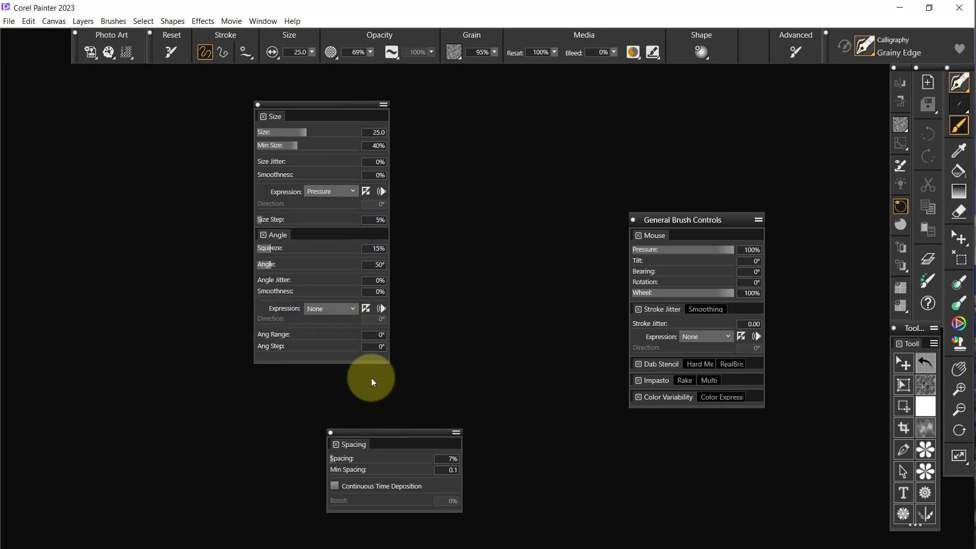
left_click_drag(390, 428, 409, 443)
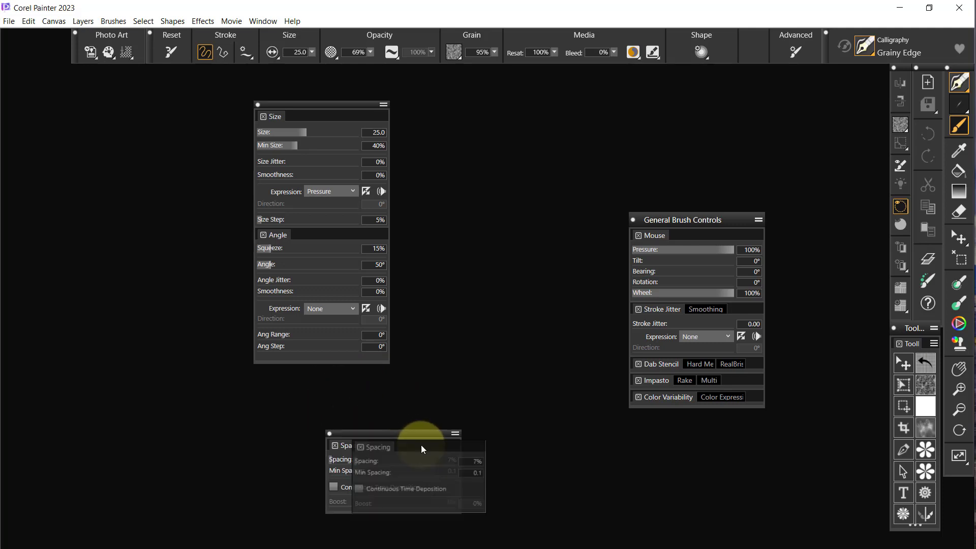
left_click_drag(421, 447, 316, 359)
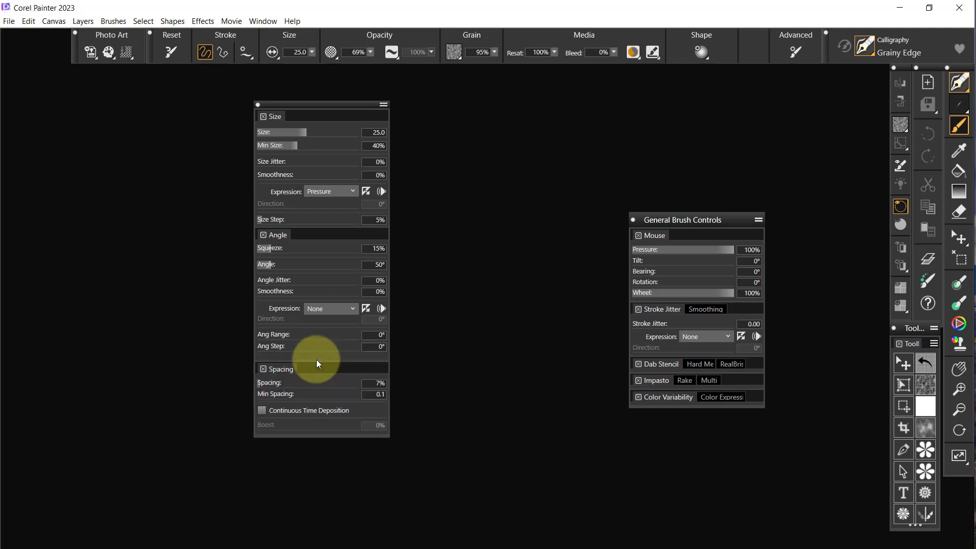
left_click(384, 105)
left_click(331, 111)
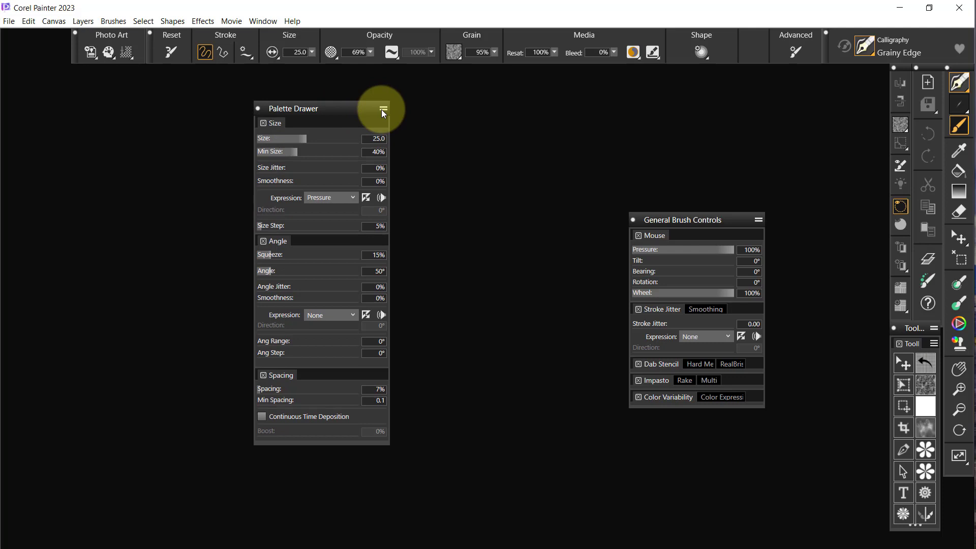
- Rename the palette drawer to 'Size/Angle/Space'
left_click(383, 110)
left_click(304, 136)
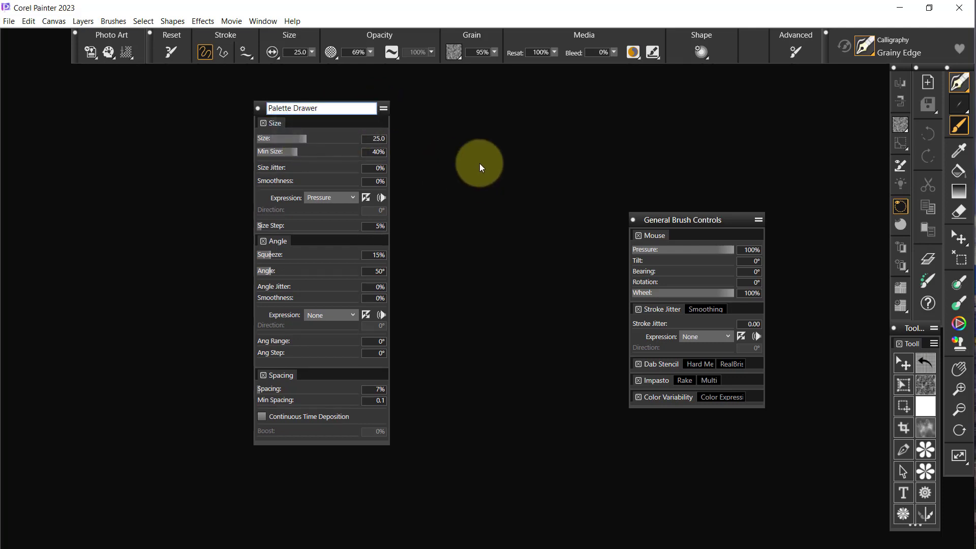
left_click_drag(325, 108, 253, 86)
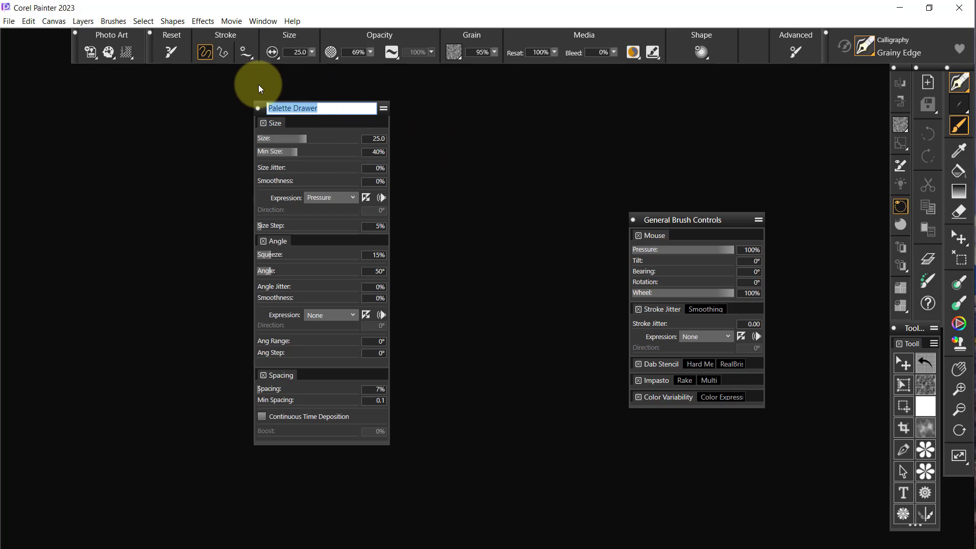
type("Size/Angle/Space")
key("Return")
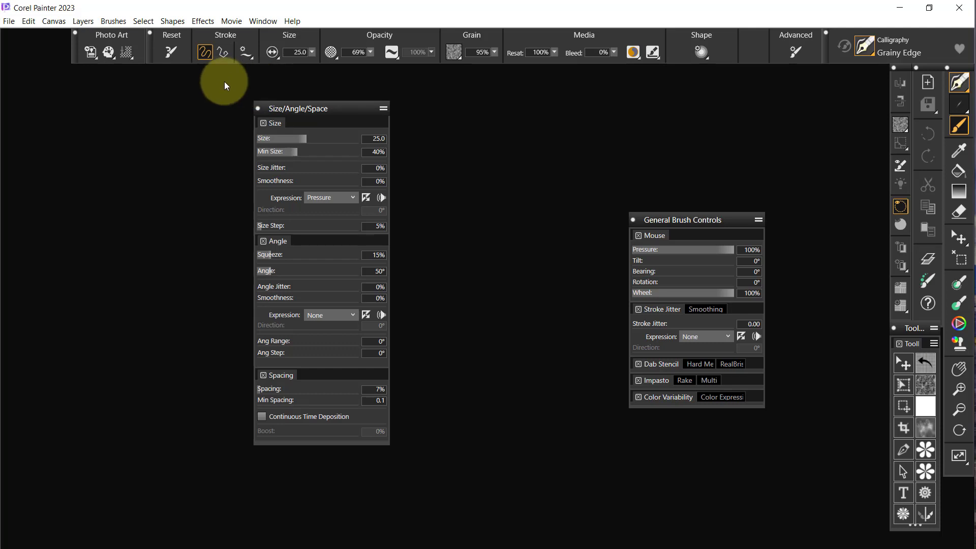
- Move the Size/Angle/Space drawer up, collapse and expand it, then close it
left_click_drag(332, 108, 276, 53)
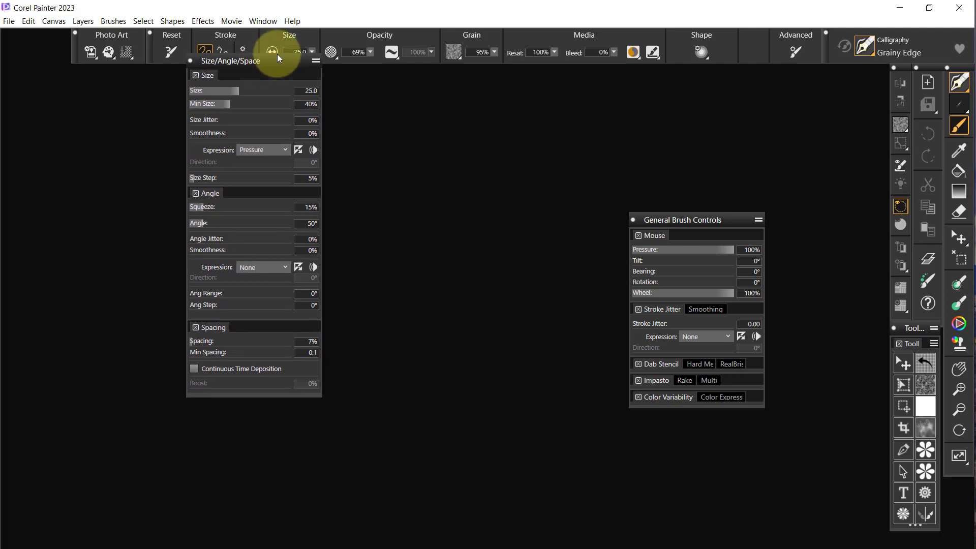
double_click(283, 53)
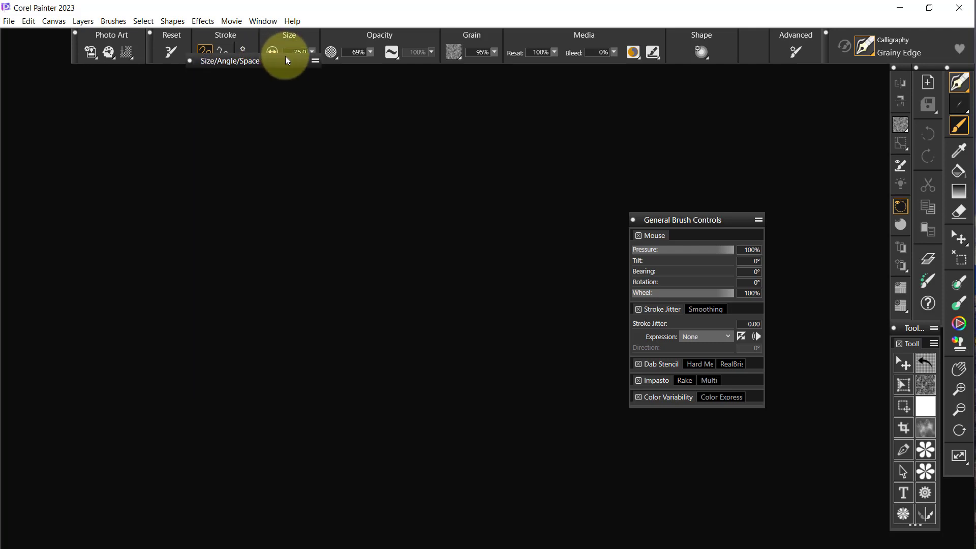
double_click(287, 56)
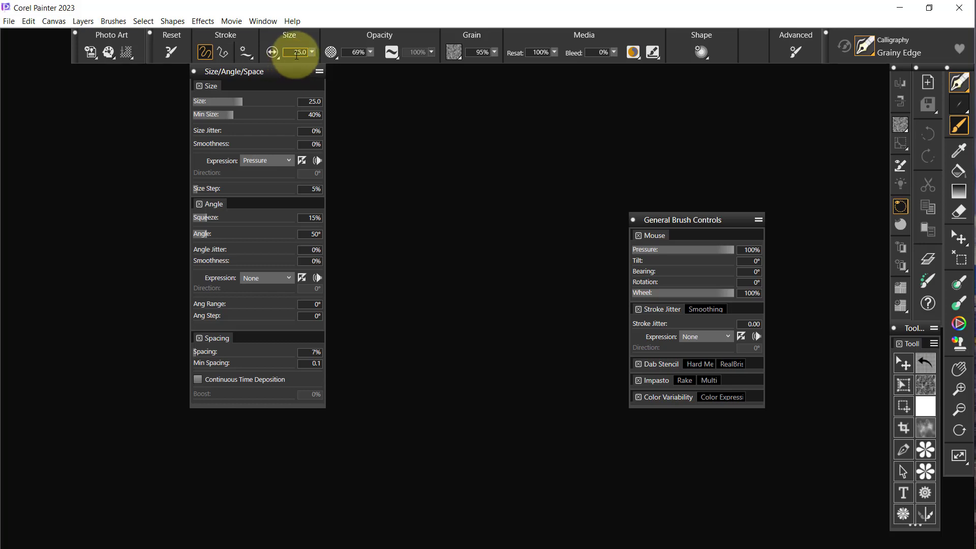
left_click(194, 71)
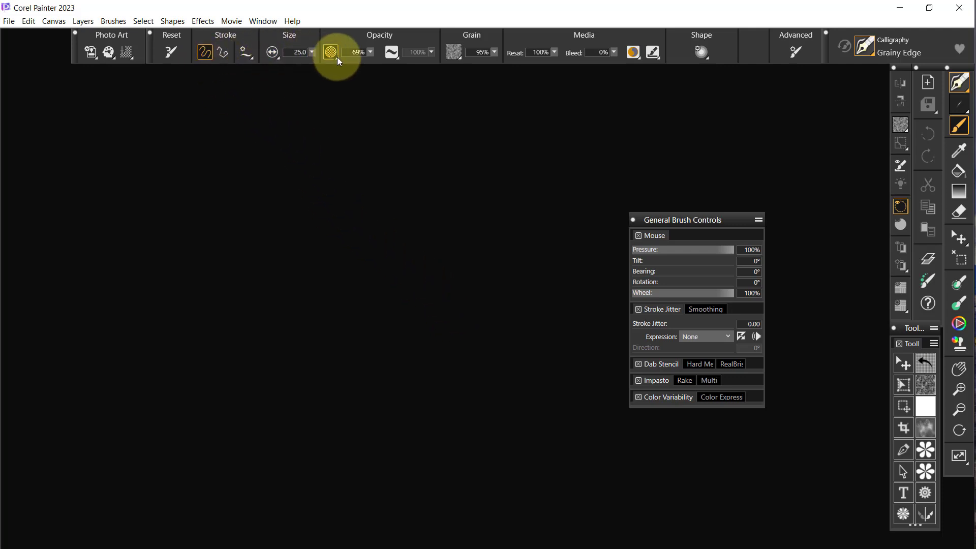
- Open the Fluid Paint and Paint Layering panels from the Opacity popup and dock Paint Layering under Fluid Paint
left_click(398, 56)
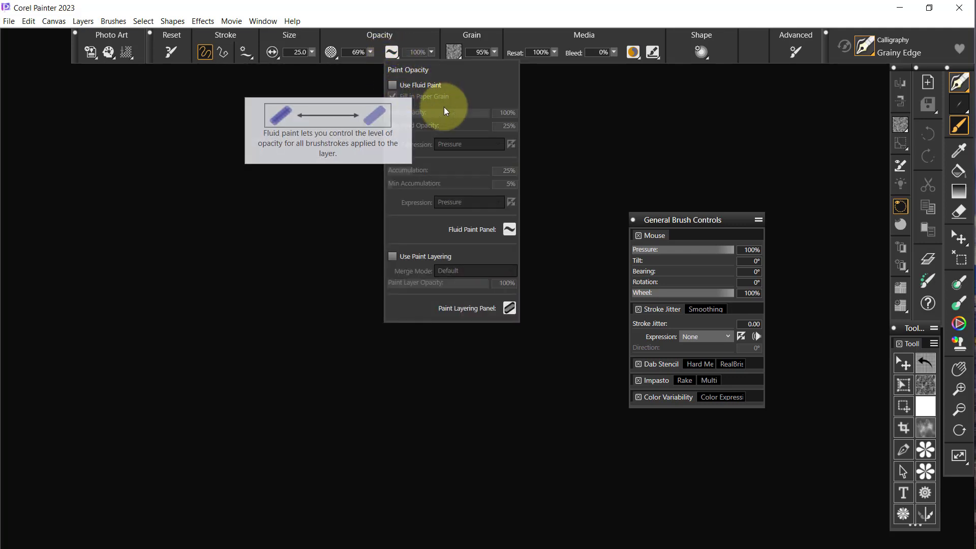
left_click(509, 230)
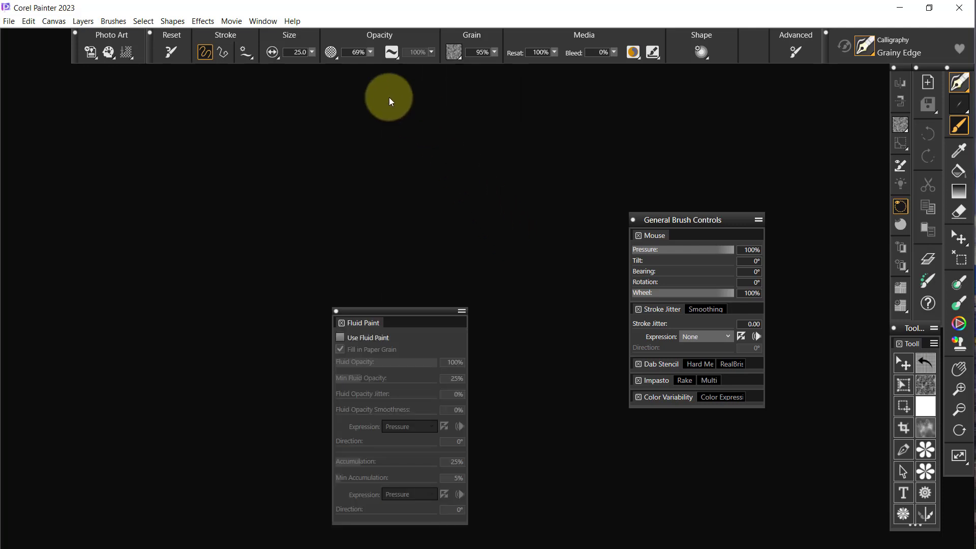
left_click(392, 51)
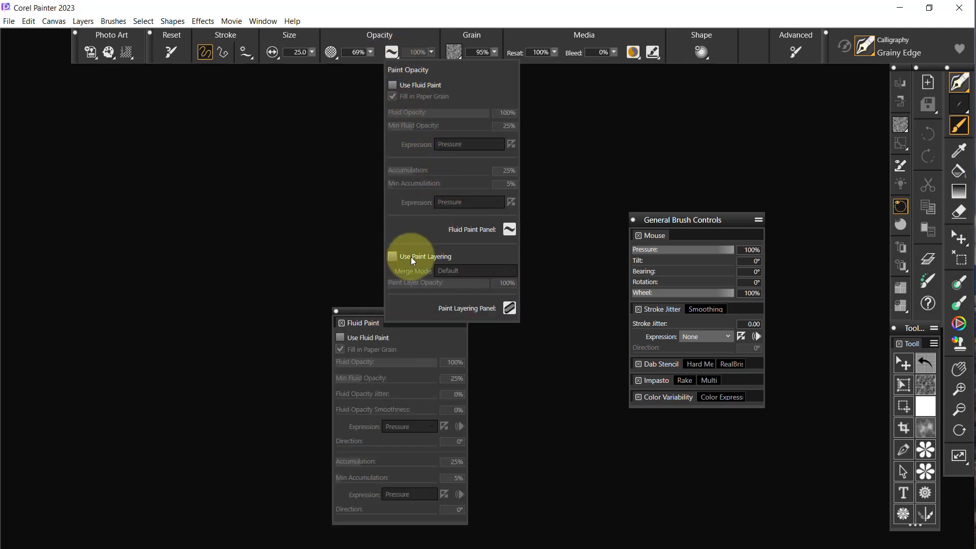
left_click(511, 309)
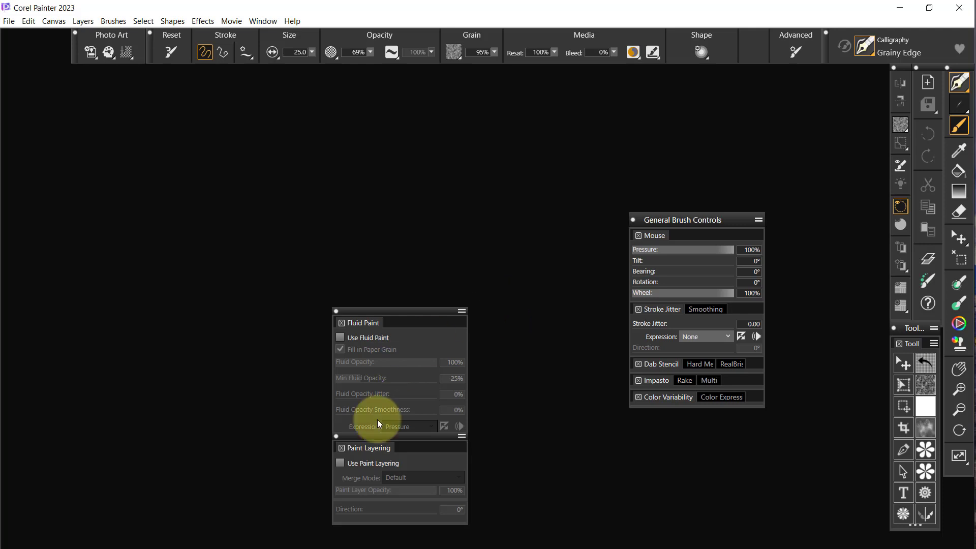
left_click_drag(426, 310, 455, 159)
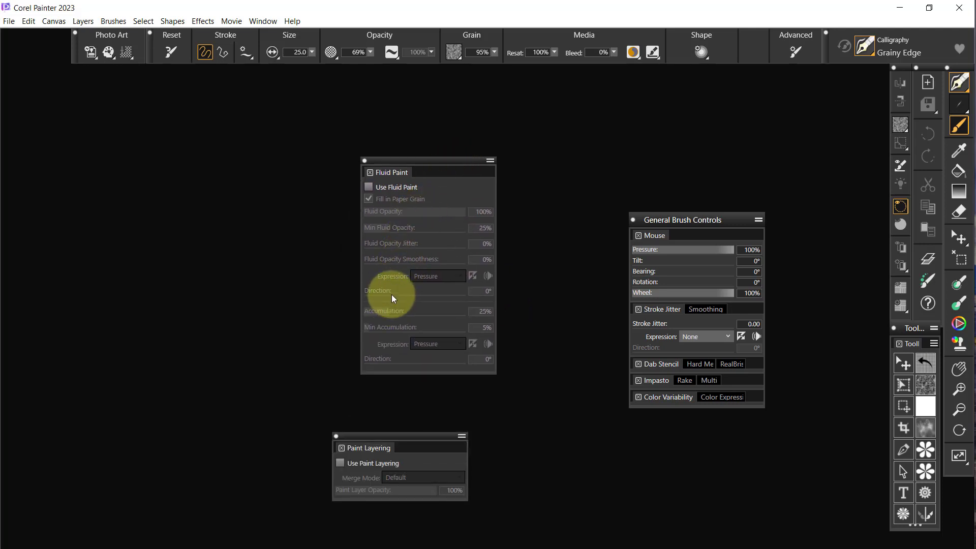
mouse_move(418, 447)
left_mouse_down()
mouse_move(426, 368)
mouse_move(428, 381)
left_mouse_up()
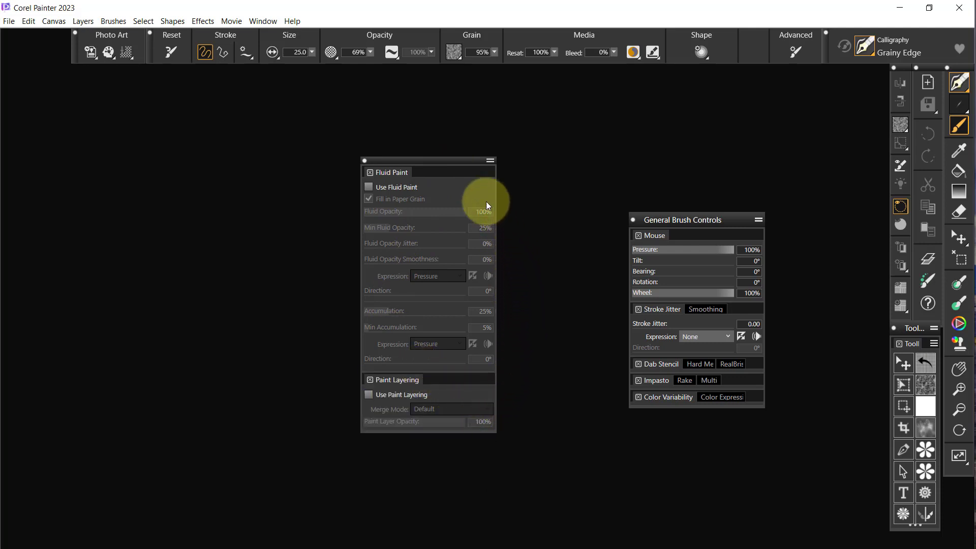
- Make the Fluid Paint/Paint Layering stack a drawer named 'Fluid Paint' and move it upper right
left_click(490, 161)
left_click(426, 169)
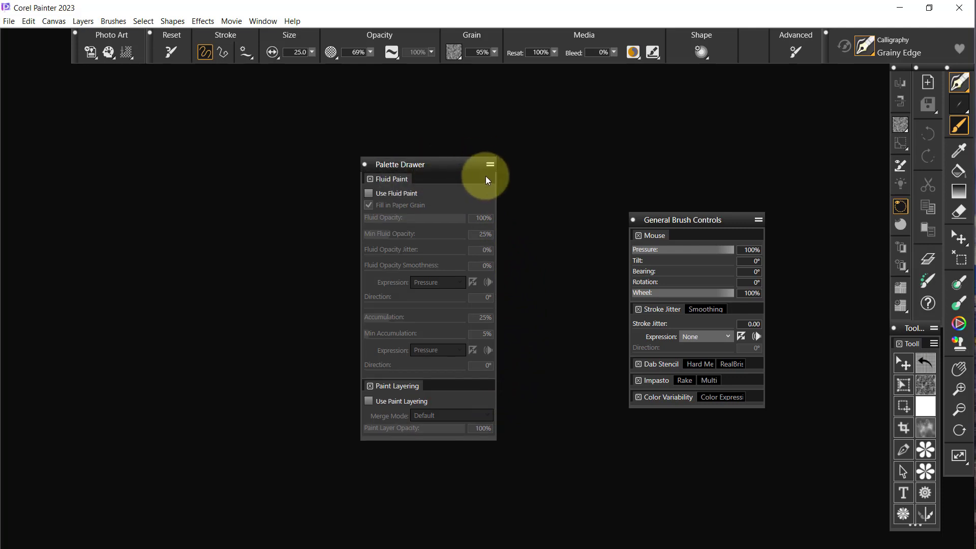
left_click(490, 164)
left_click(428, 194)
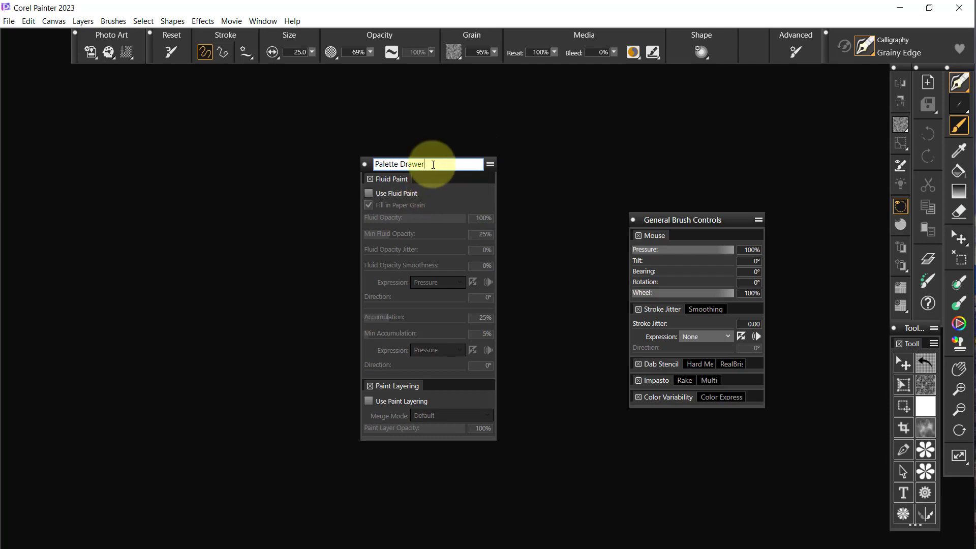
left_click_drag(432, 164, 324, 166)
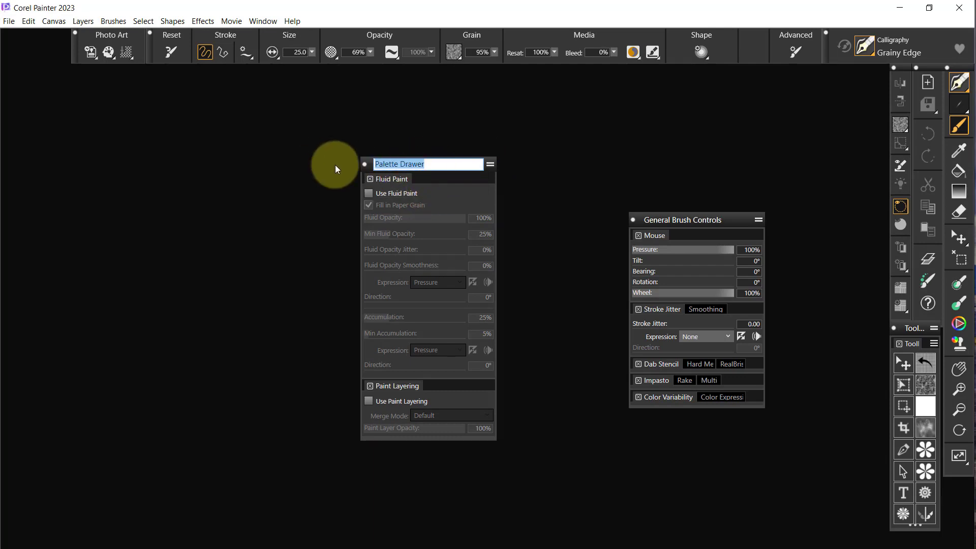
type("Fluid Paint")
key("Return")
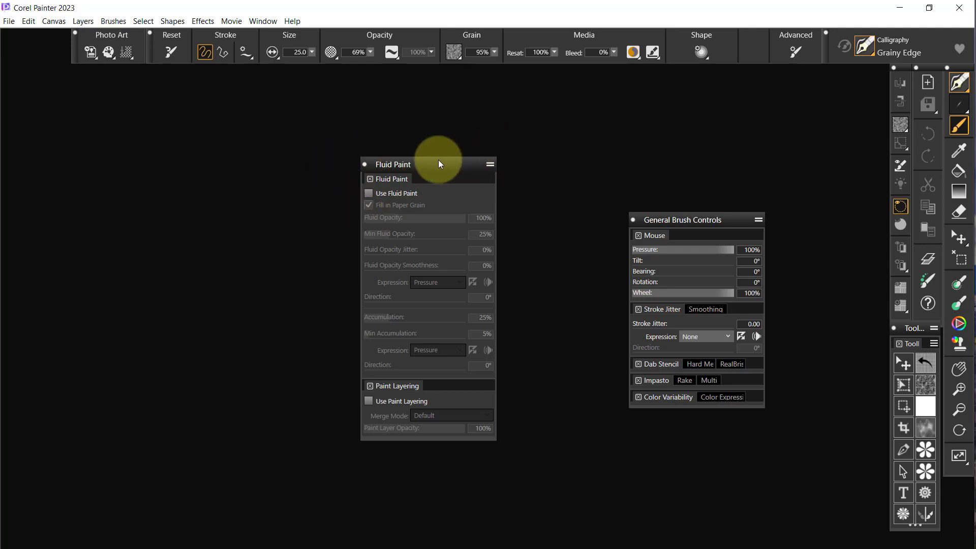
mouse_move(442, 164)
left_mouse_down()
mouse_move(799, 91)
mouse_move(830, 70)
left_mouse_up()
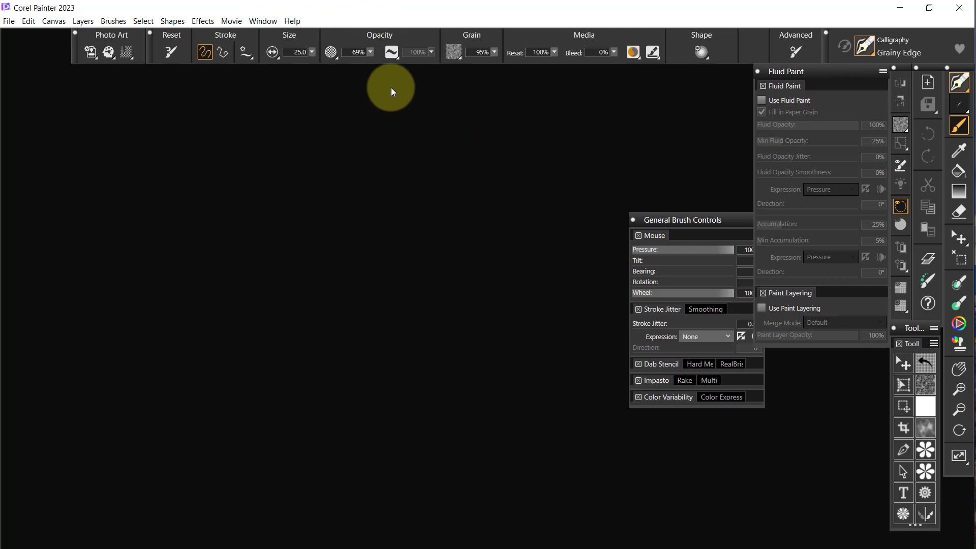
left_click(759, 71)
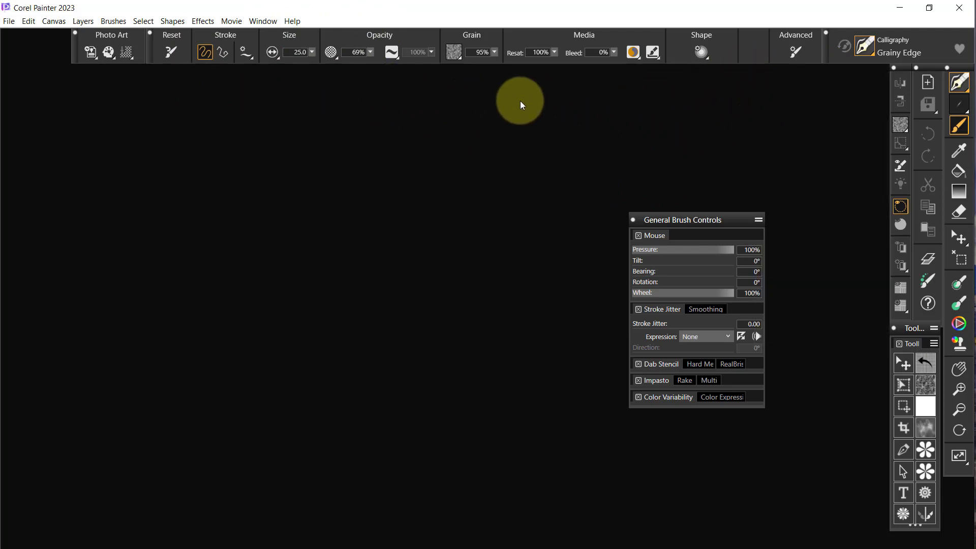
left_click(458, 58)
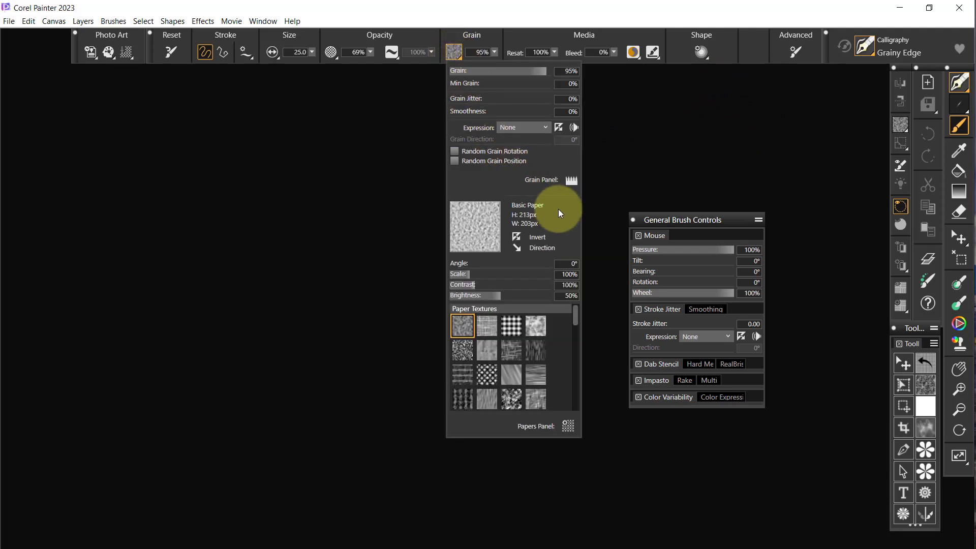
left_click(569, 182)
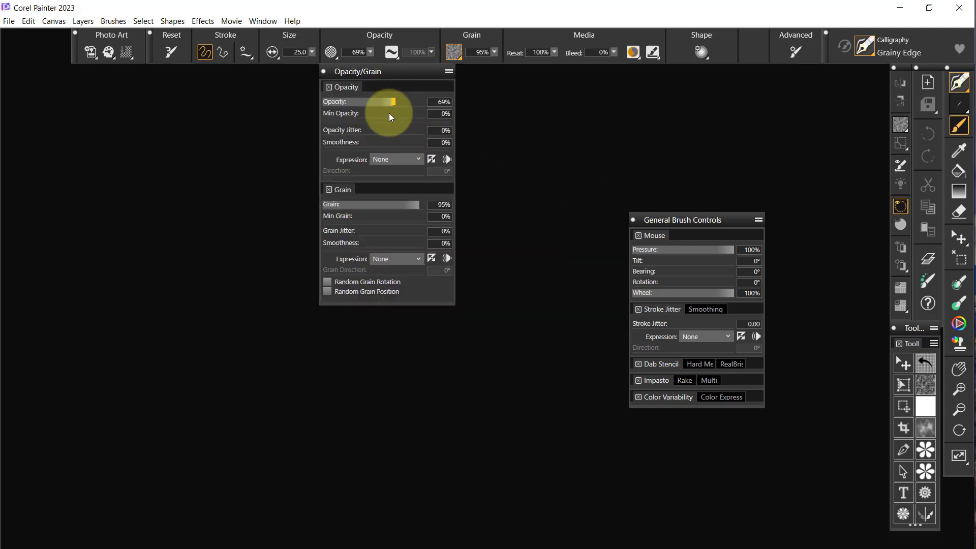
left_click(392, 53)
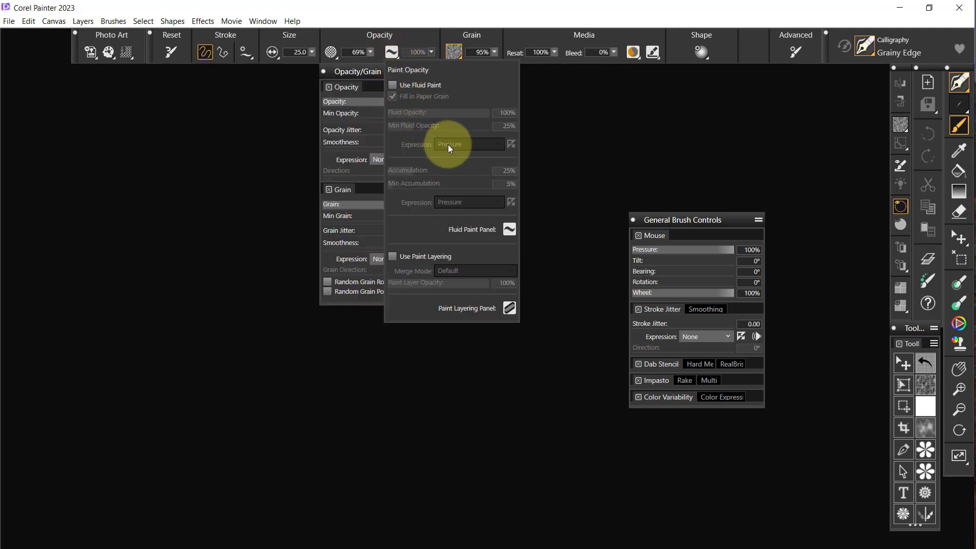
left_click(556, 104)
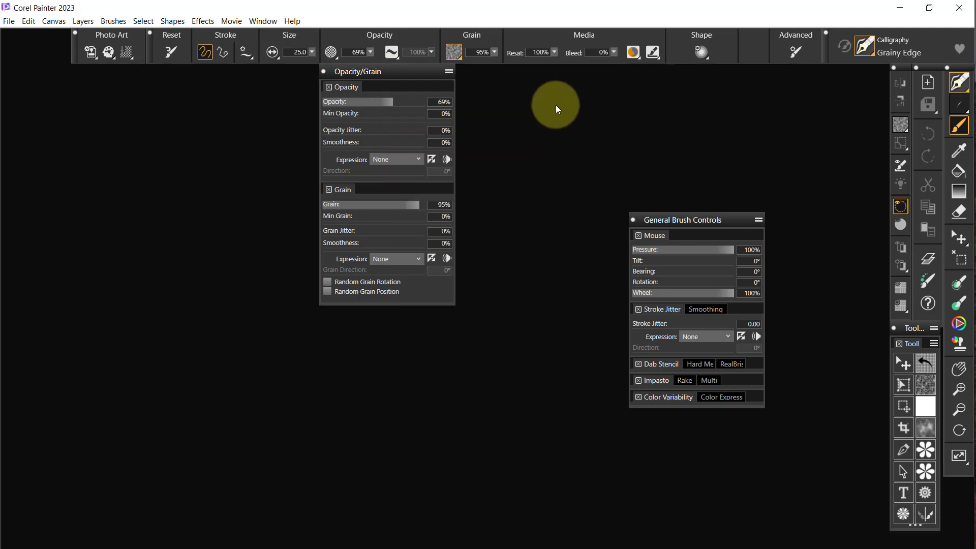
left_click(455, 53)
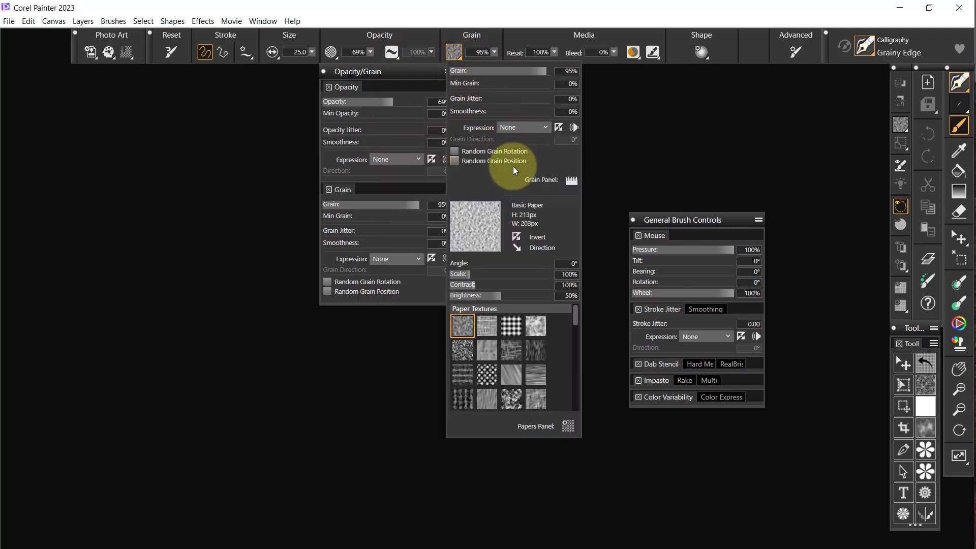
left_click(619, 130)
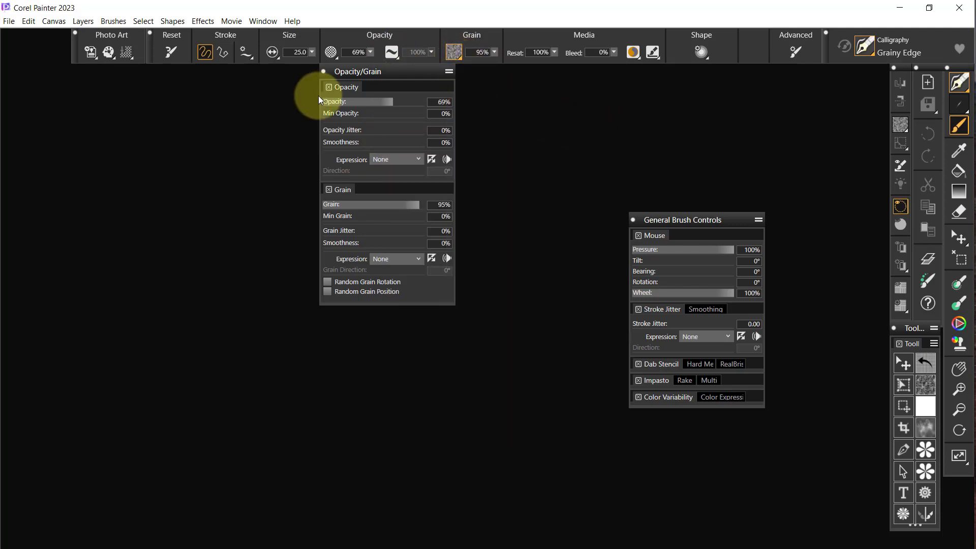
left_click(323, 71)
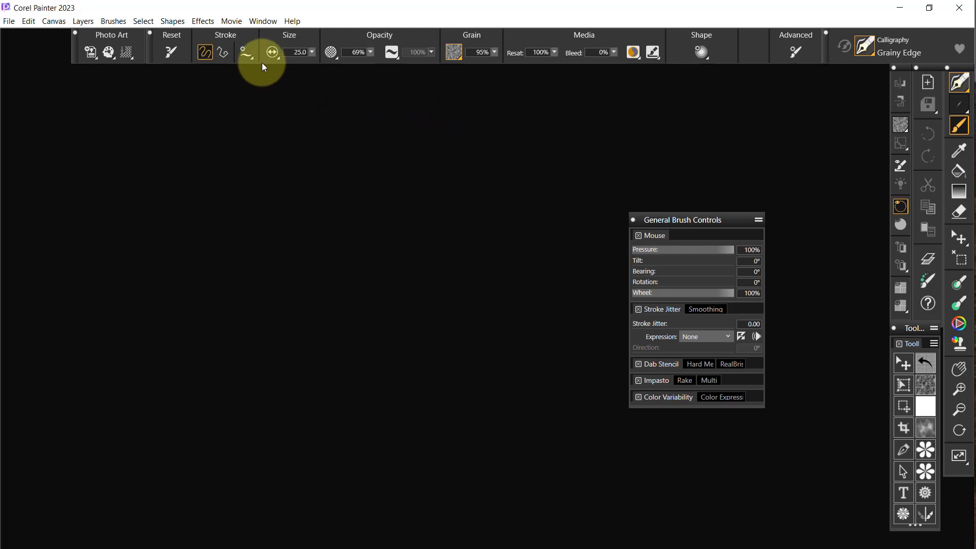
- Save the current palette arrangement via Window > Layout > Save Layout under a new 2023 layout name
left_click(262, 21)
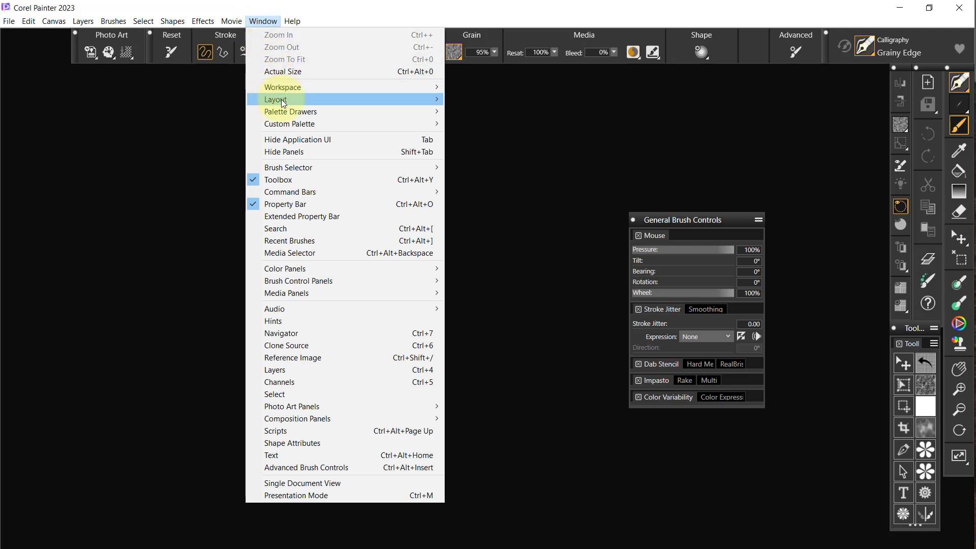
mouse_move(282, 100)
left_click(491, 98)
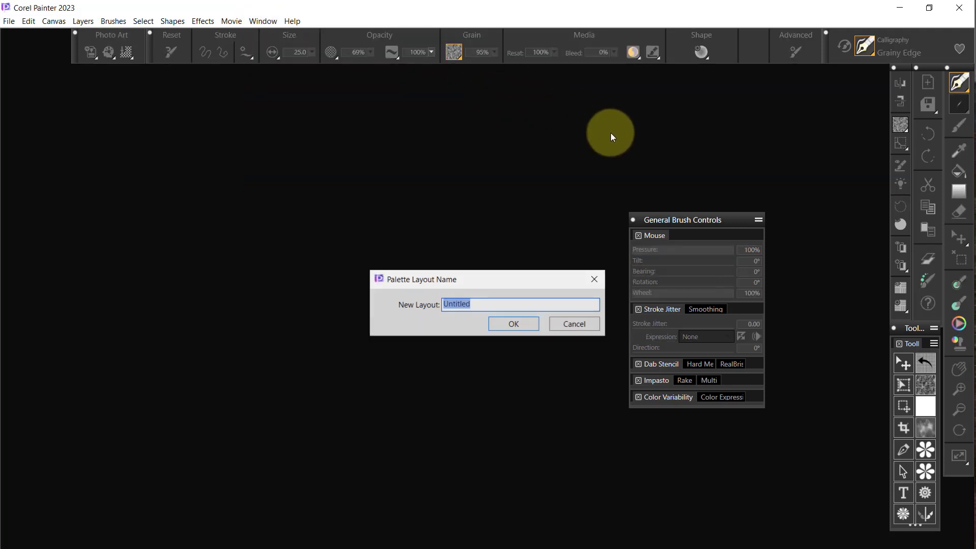
type("Skip")
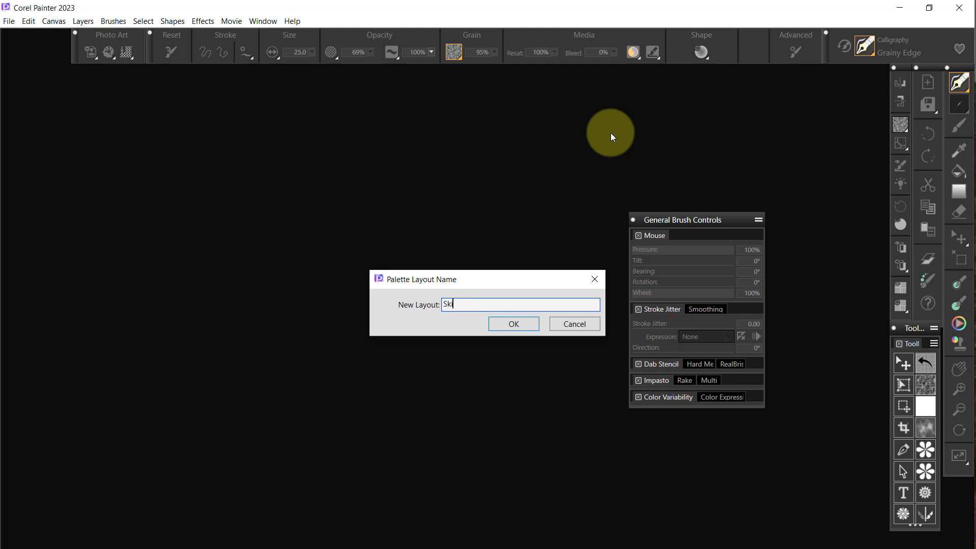
type("'s 2023")
left_click(515, 325)
- Confirm replacing the existing layout, close General Brush Controls, and quit Painter
left_click(534, 345)
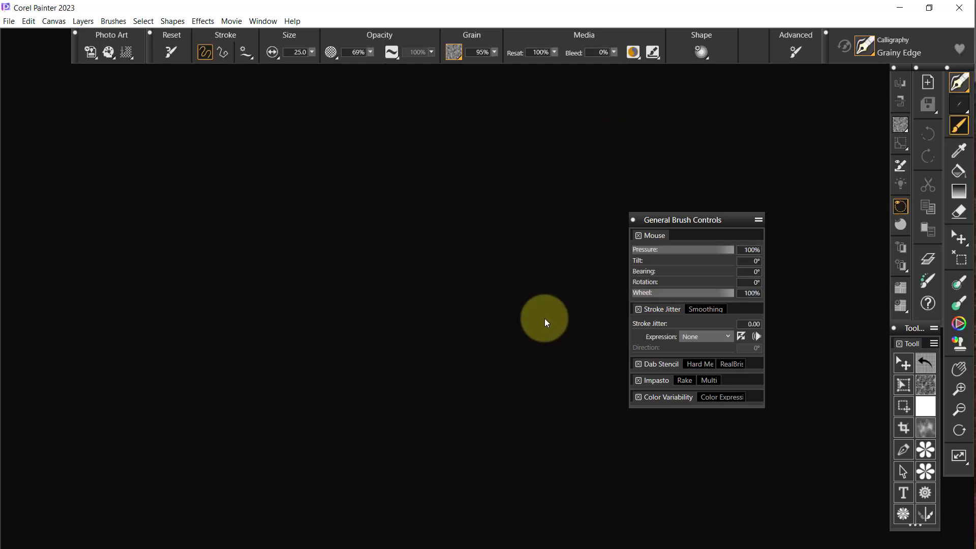
left_click(634, 221)
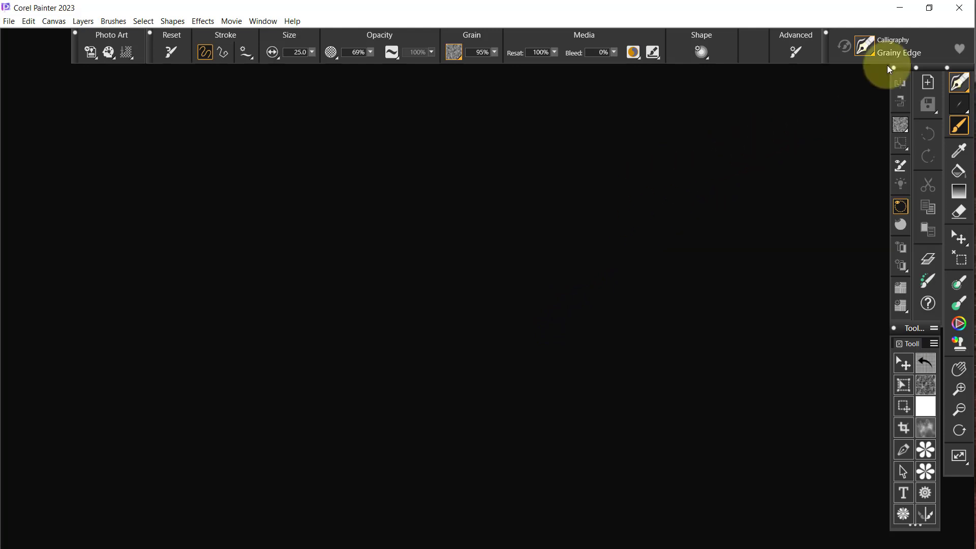
left_click(959, 9)
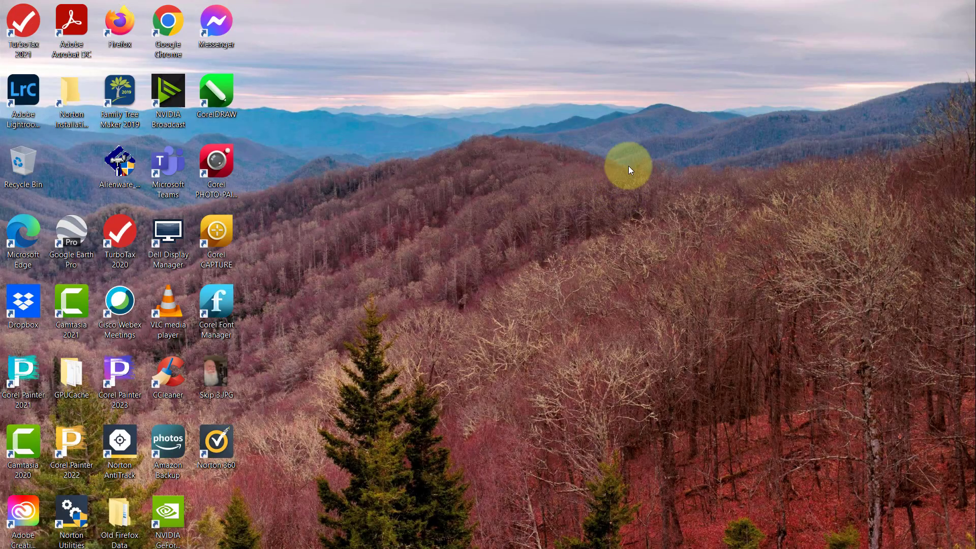